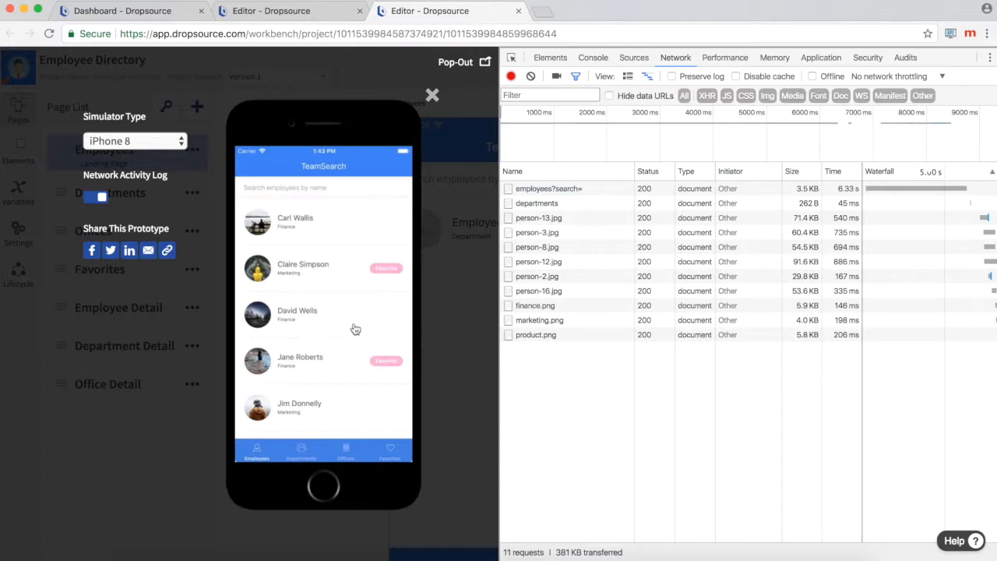
Step: Test the Employees search in the simulator by searching an employee's first name, and clear the search
{"action": "left_click_drag", "start_coordinate": [348, 343], "coordinate": [347, 391]}
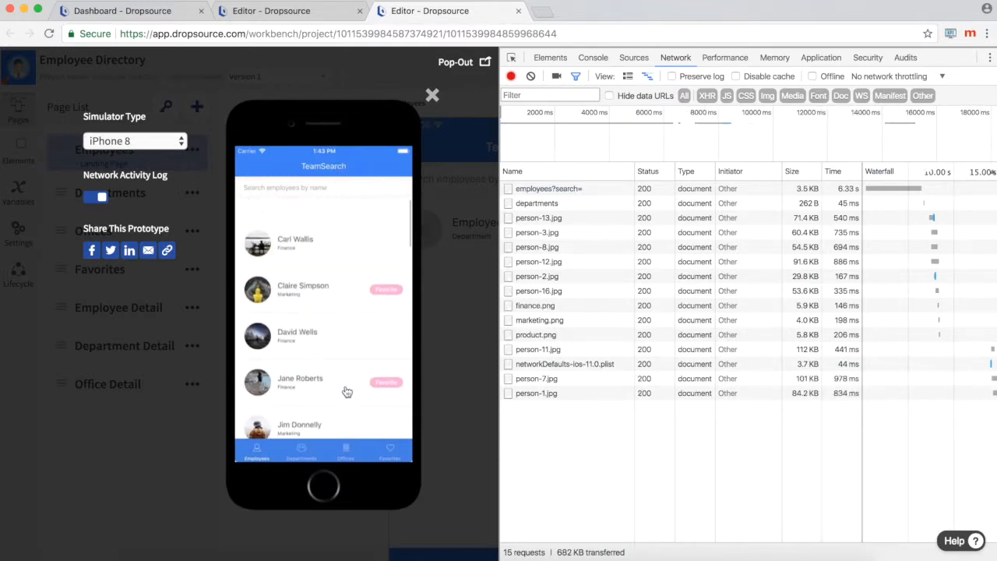
{"action": "left_click", "coordinate": [309, 189]}
{"action": "type", "text": "mary"}
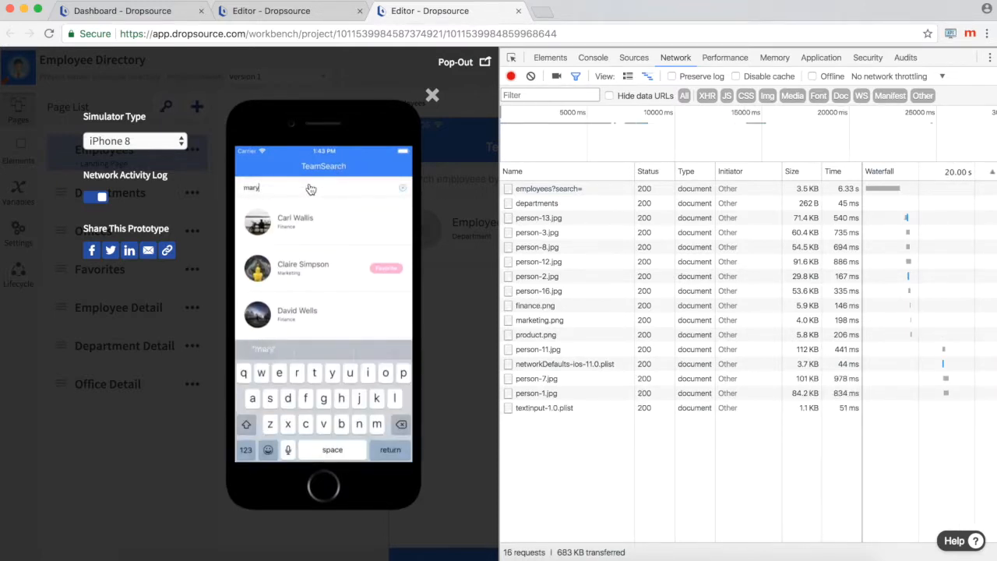
{"action": "left_click", "coordinate": [393, 452]}
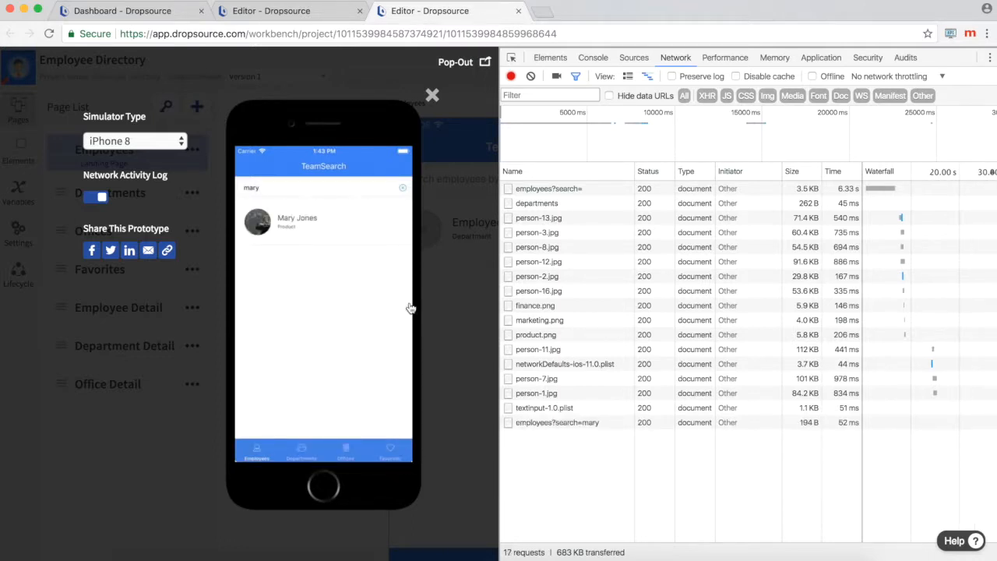
{"action": "left_click", "coordinate": [402, 189]}
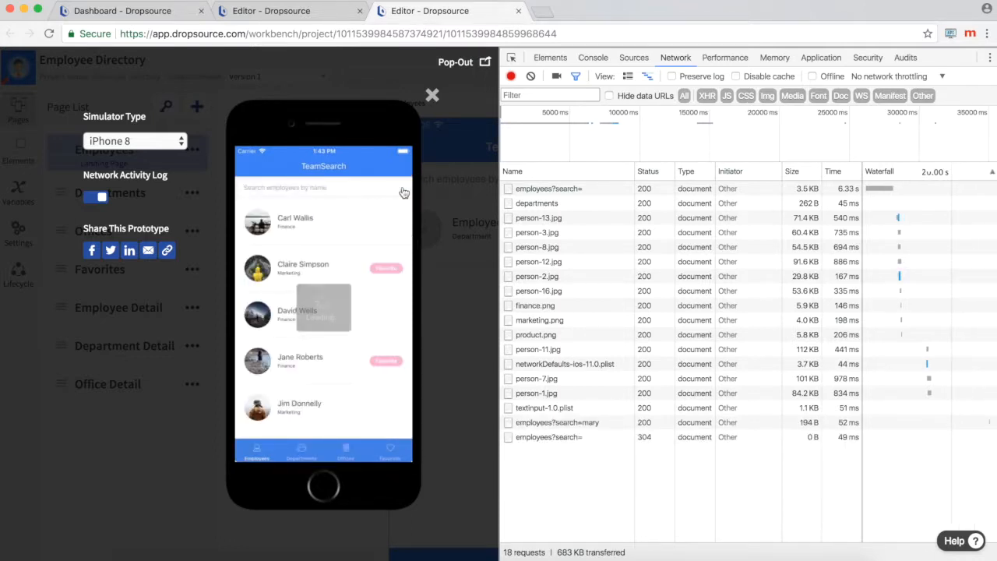
Step: Open the Product department from the simulated app's Departments page and return to the department list
{"action": "left_click", "coordinate": [302, 449]}
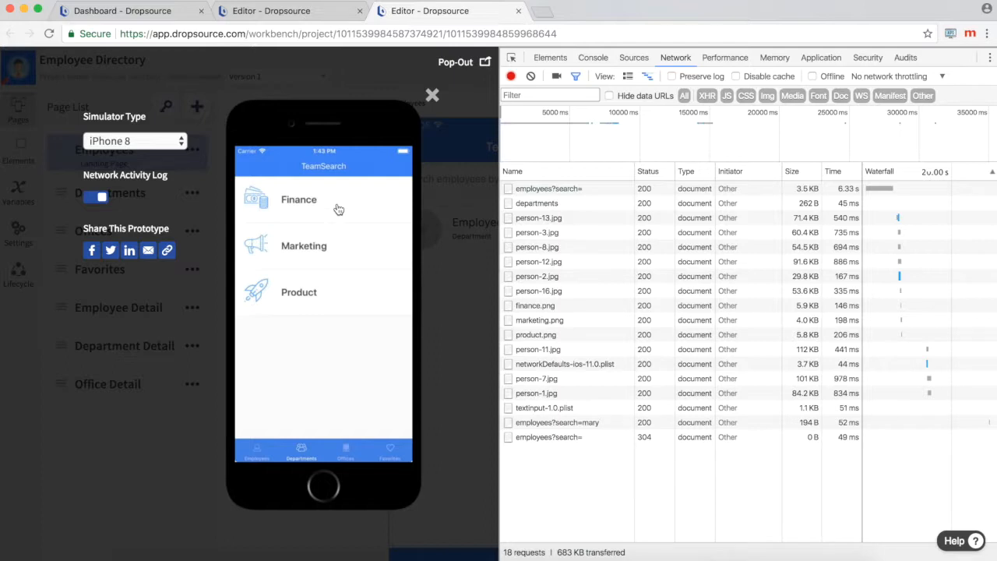
{"action": "left_click", "coordinate": [335, 291]}
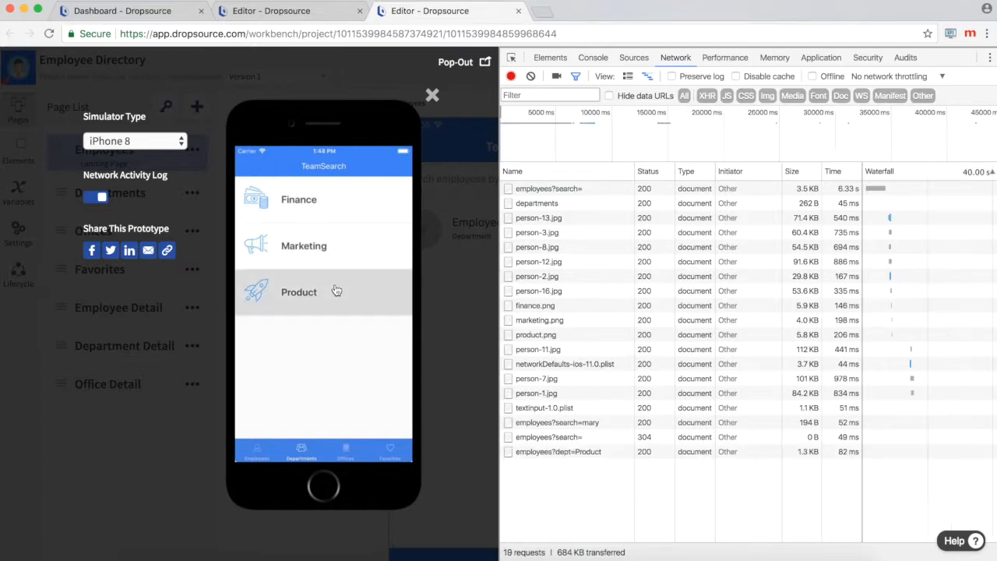
{"action": "left_click", "coordinate": [257, 165]}
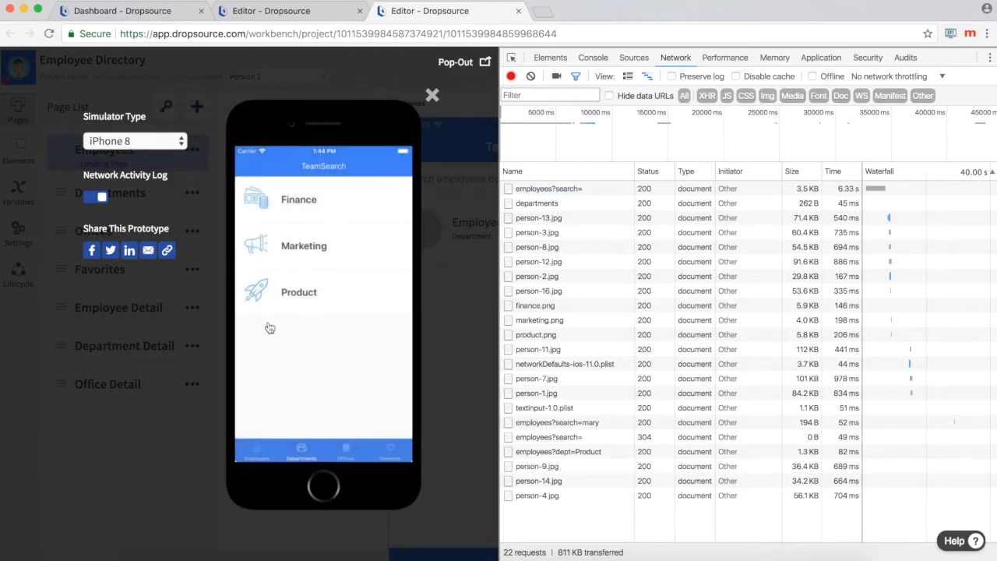
Step: Open the Manhattan Midtown office from the simulated app's Offices page and return to the office list
{"action": "left_click", "coordinate": [347, 453]}
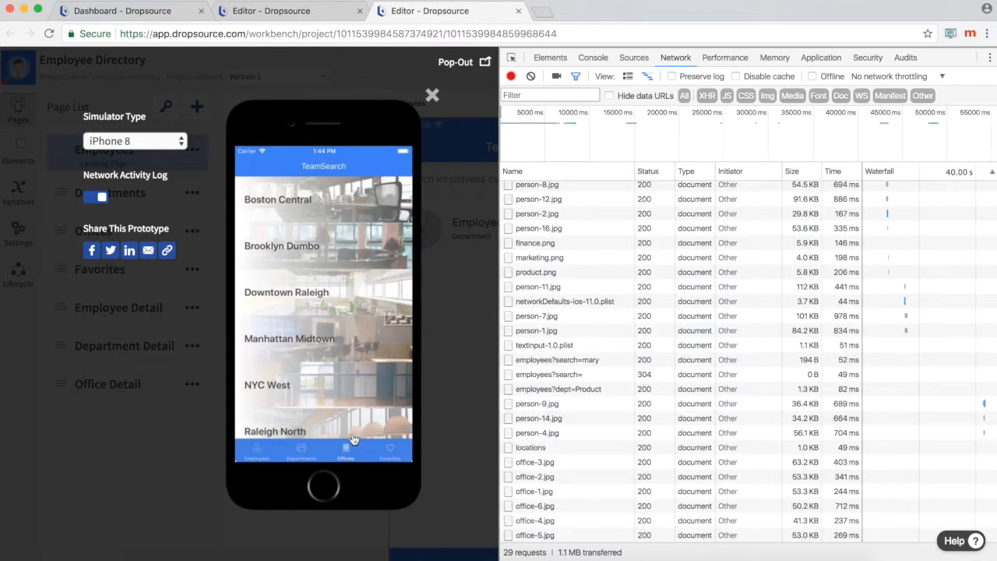
{"action": "left_click", "coordinate": [360, 343]}
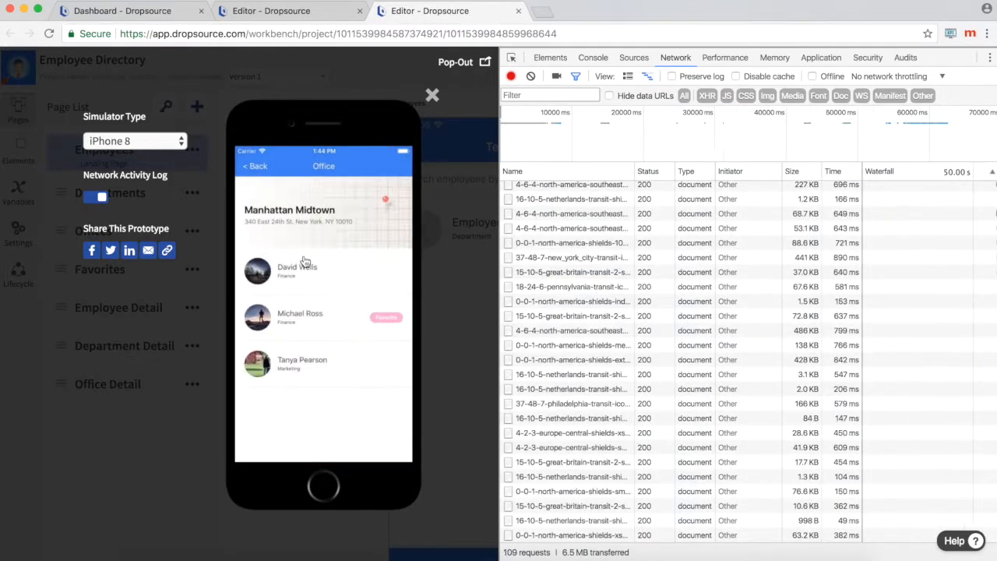
{"action": "left_click", "coordinate": [257, 168]}
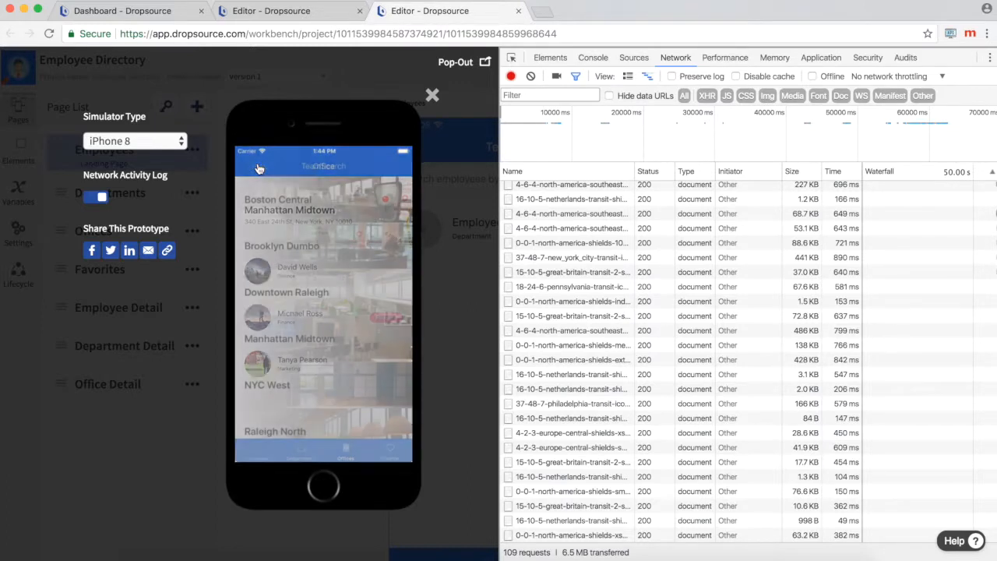
Step: Open the first employee in Favorites and test the email and phone links, cancelling each prompt
{"action": "left_click", "coordinate": [390, 453]}
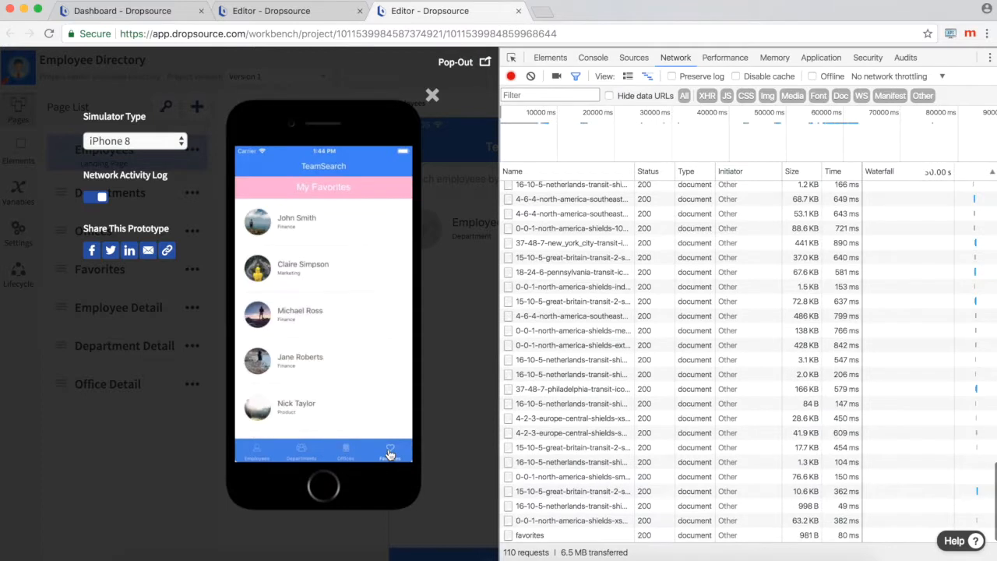
{"action": "left_click", "coordinate": [354, 224]}
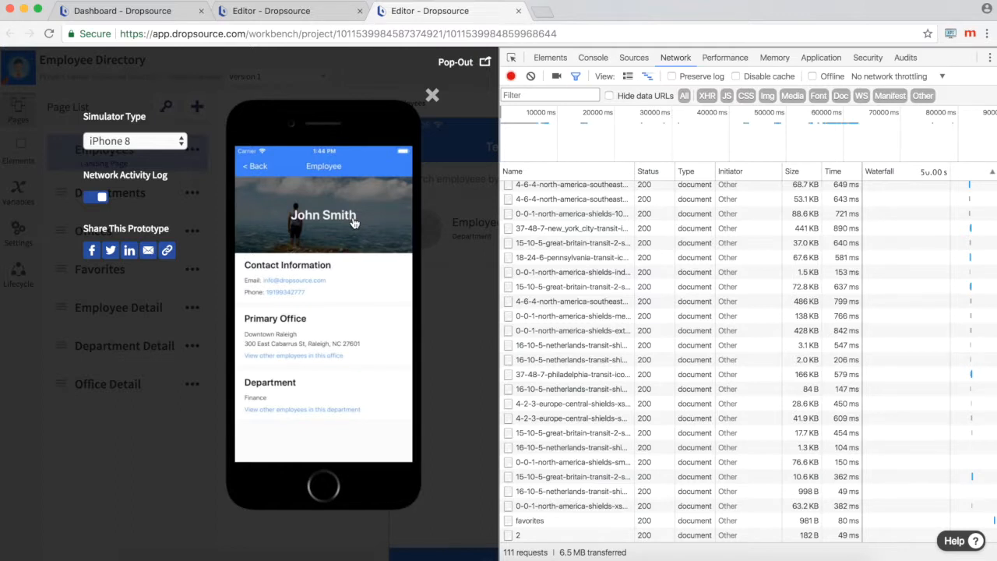
{"action": "left_click", "coordinate": [318, 282]}
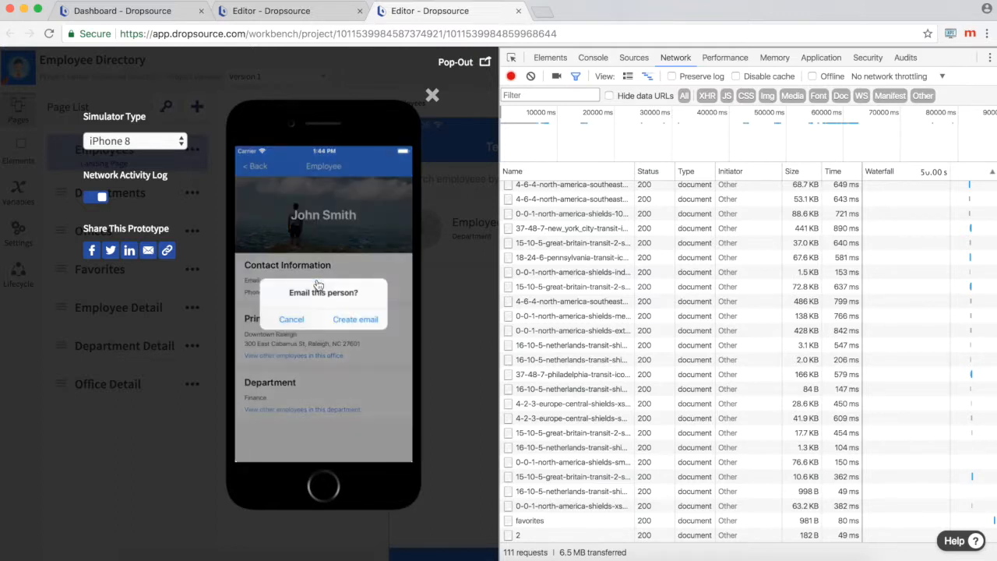
{"action": "left_click", "coordinate": [300, 320]}
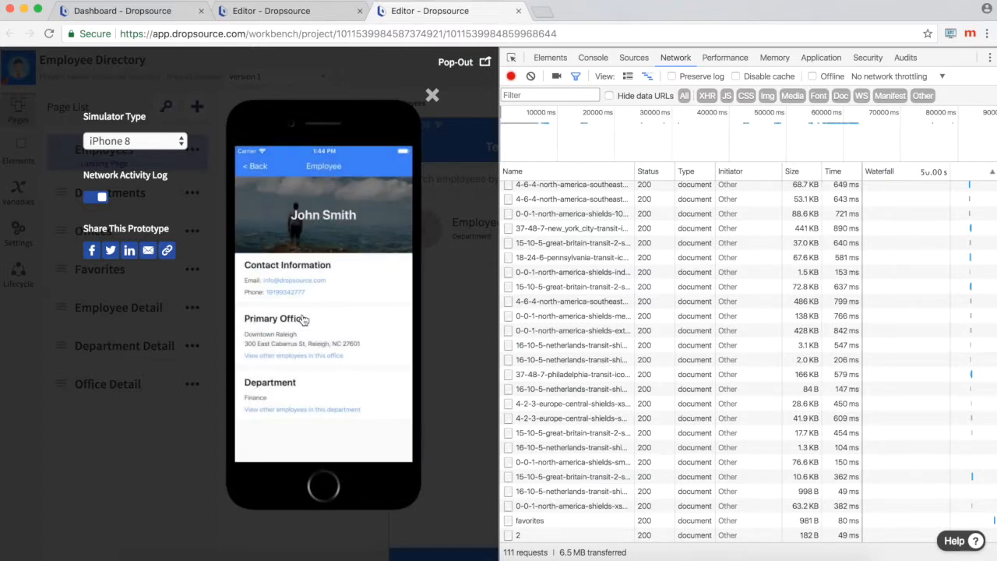
{"action": "left_click", "coordinate": [297, 299]}
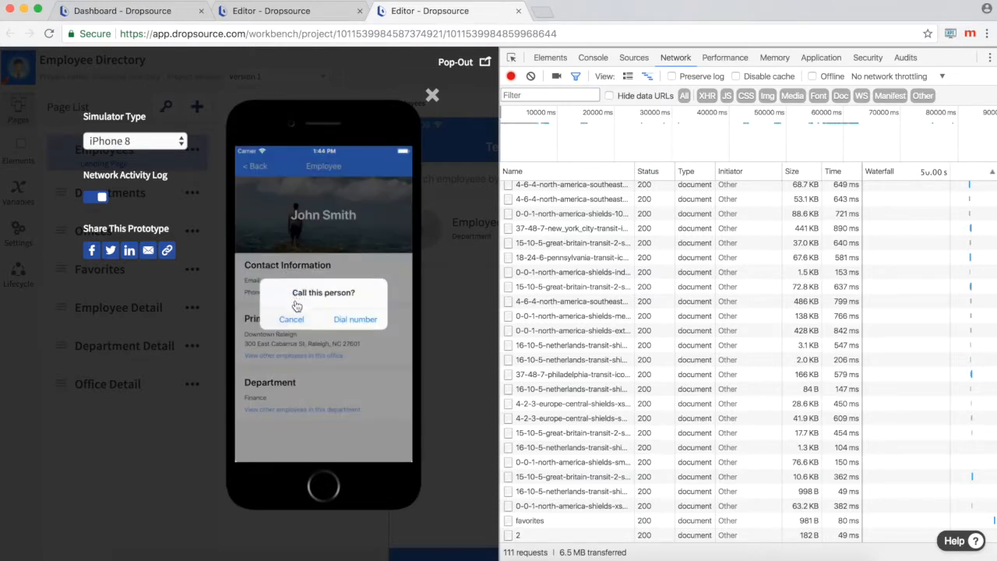
{"action": "left_click", "coordinate": [296, 319]}
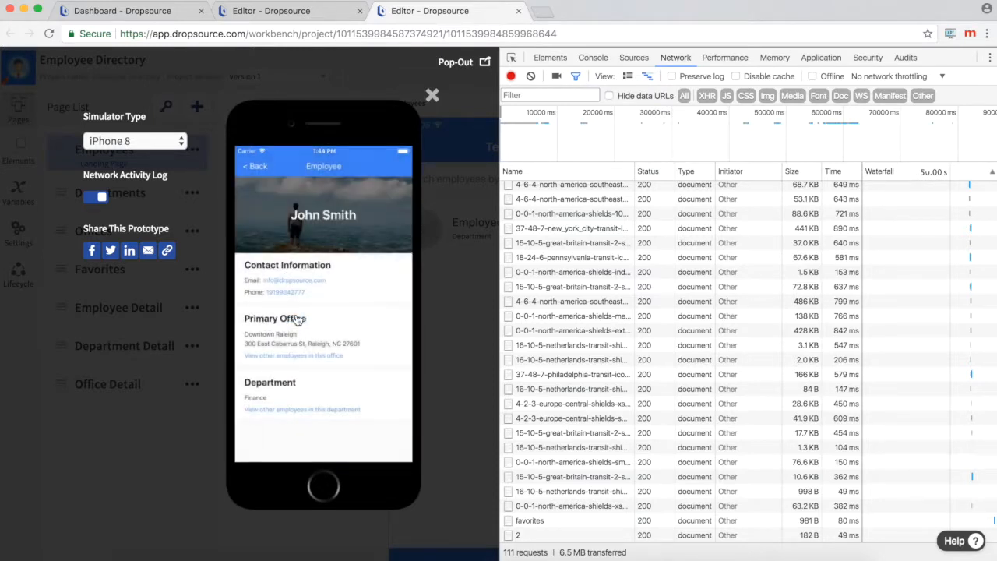
Step: Test the employee's links to other employees in the same office and department, returning to the employee page each time
{"action": "left_click", "coordinate": [328, 358]}
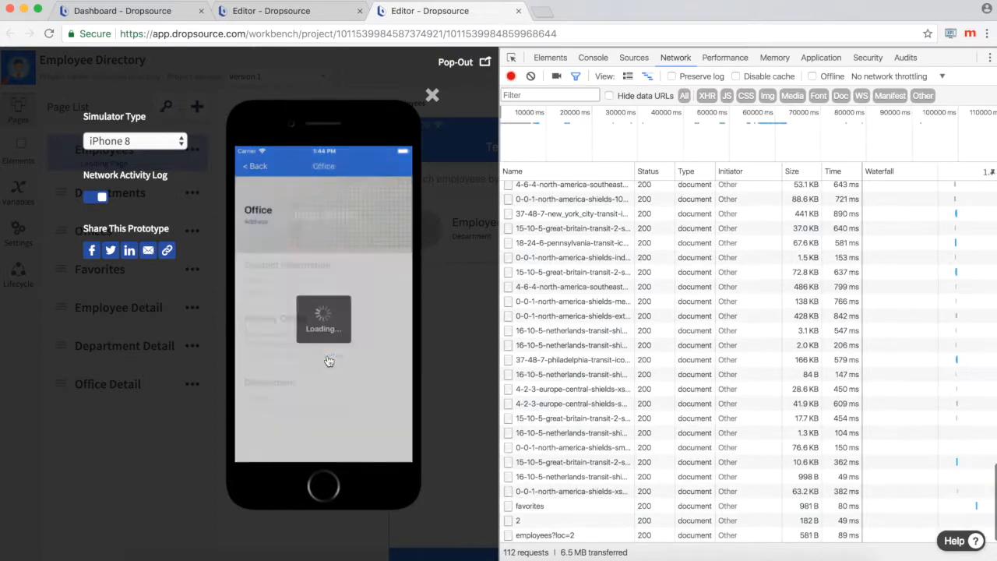
{"action": "left_click", "coordinate": [260, 169]}
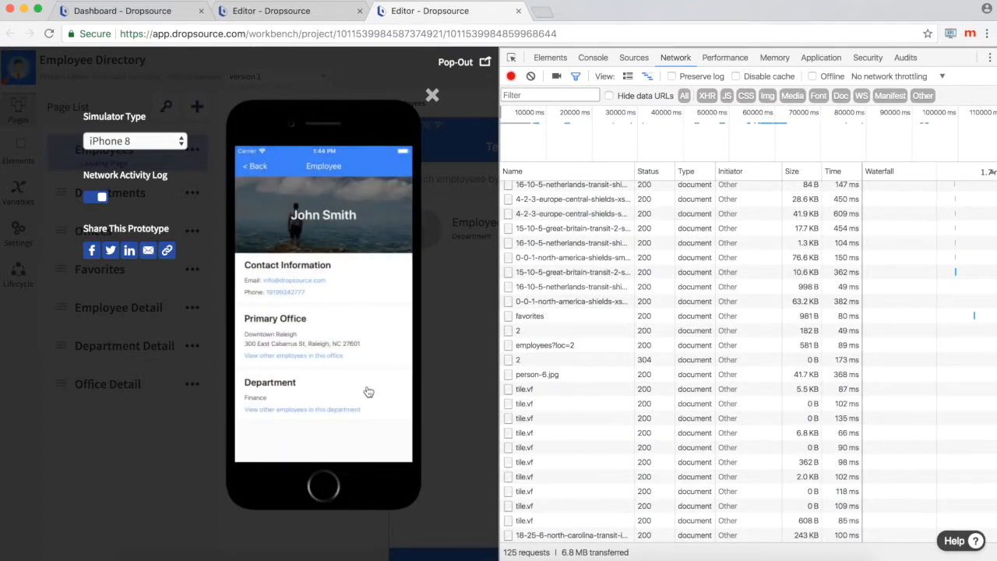
{"action": "left_click", "coordinate": [342, 411]}
{"action": "left_click", "coordinate": [253, 167]}
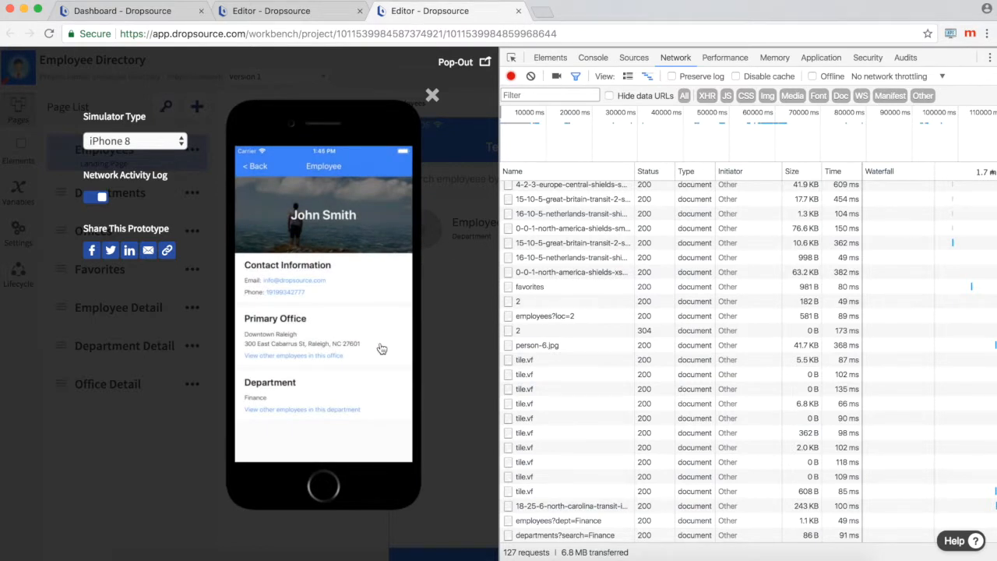
Step: Inspect the response of the departments?search=Finance request and expand its first record in the preview
{"action": "left_click", "coordinate": [586, 536]}
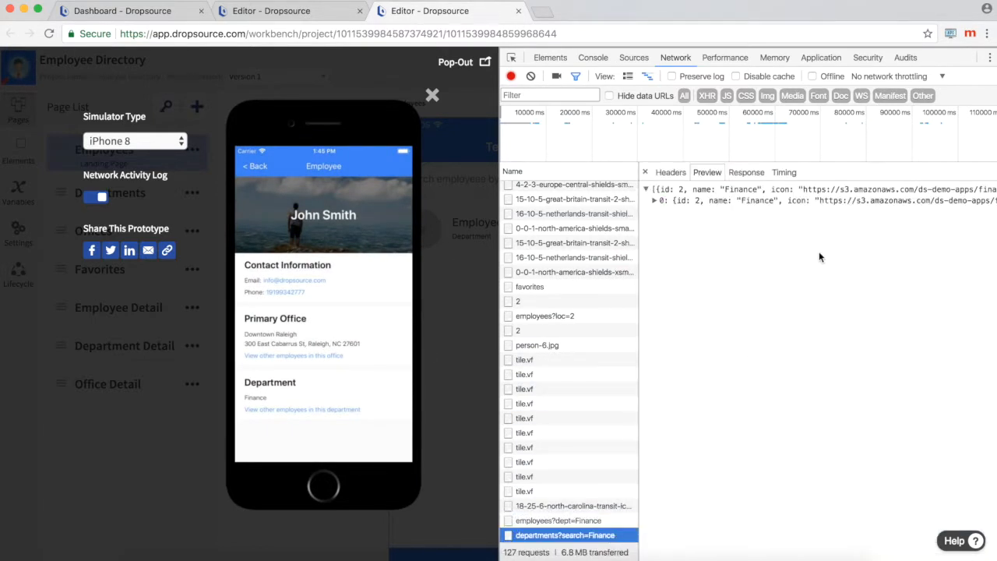
{"action": "left_click", "coordinate": [756, 173]}
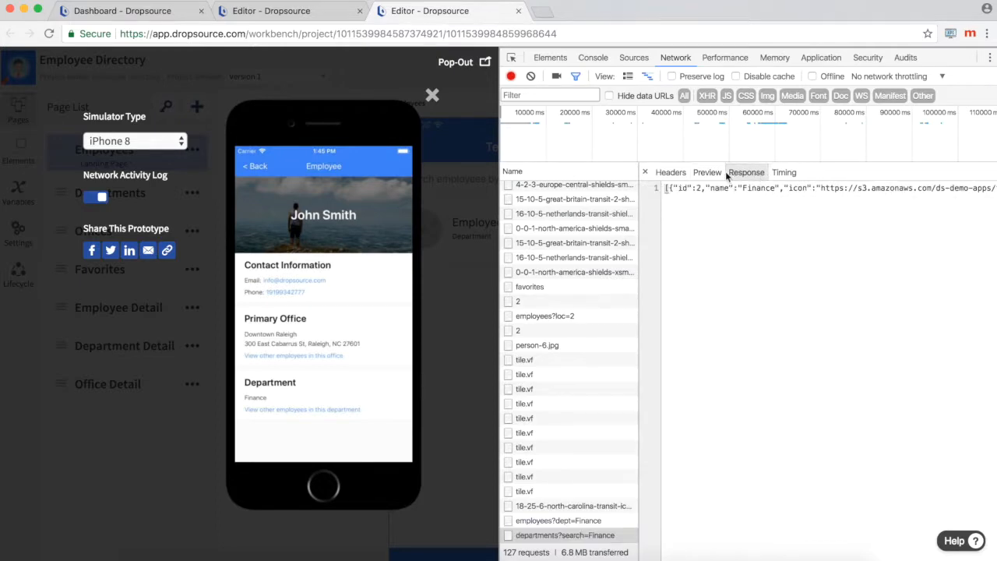
{"action": "left_click", "coordinate": [707, 172]}
{"action": "left_click", "coordinate": [655, 201]}
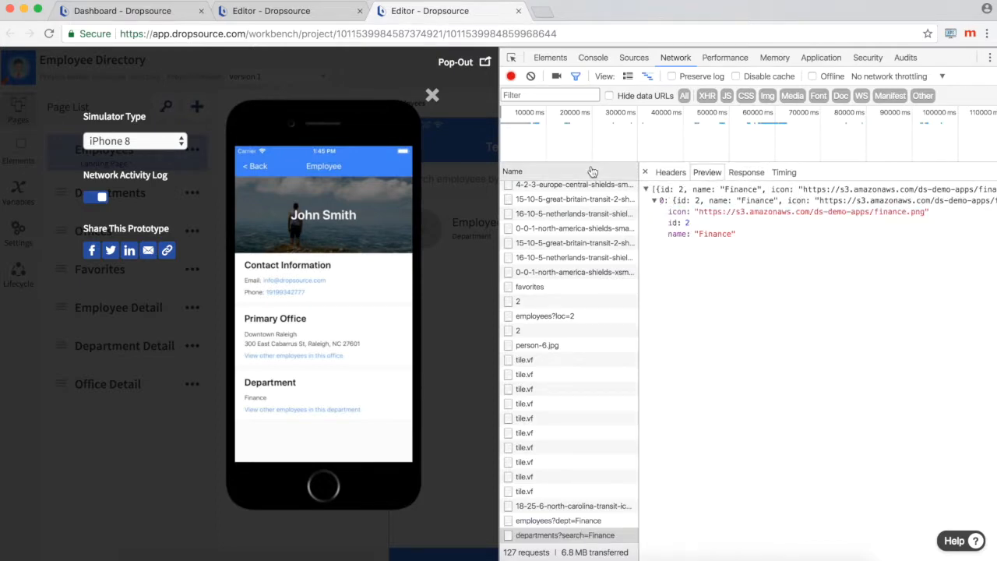
Step: Close the simulator and compare the Android version of the Employee Directory project with the iOS version
{"action": "left_click", "coordinate": [431, 95]}
{"action": "left_click", "coordinate": [720, 176]}
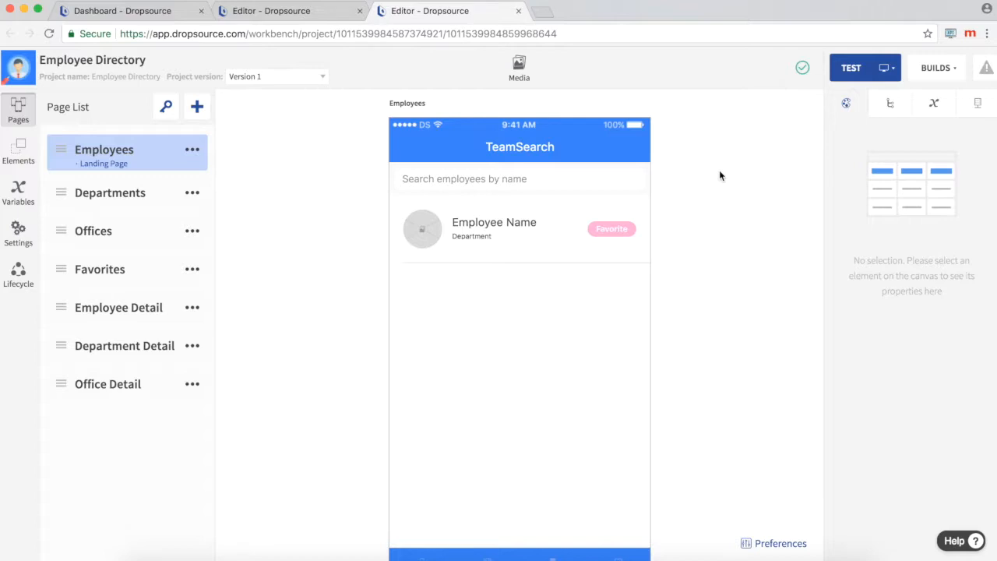
{"action": "left_click", "coordinate": [273, 14]}
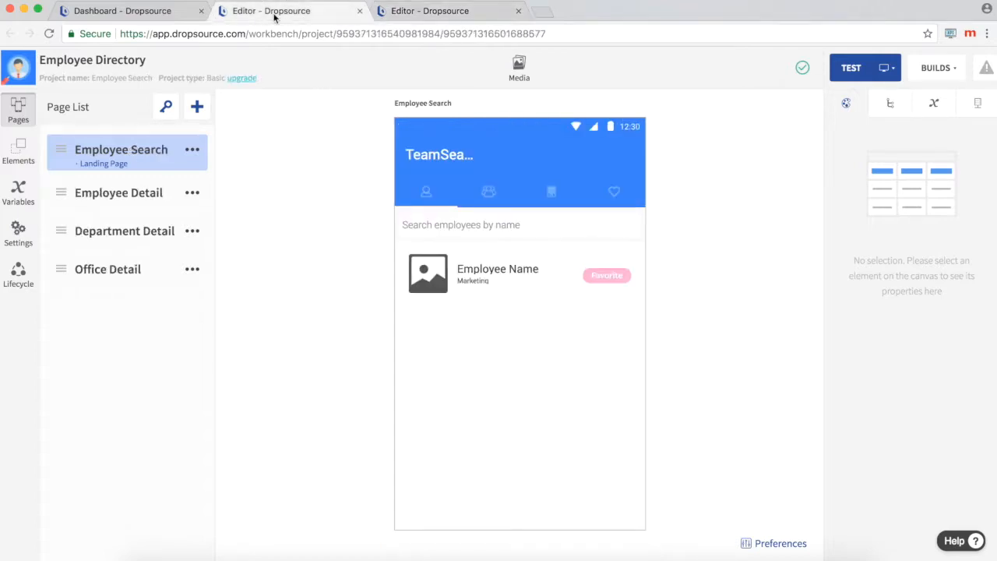
{"action": "left_click", "coordinate": [412, 11]}
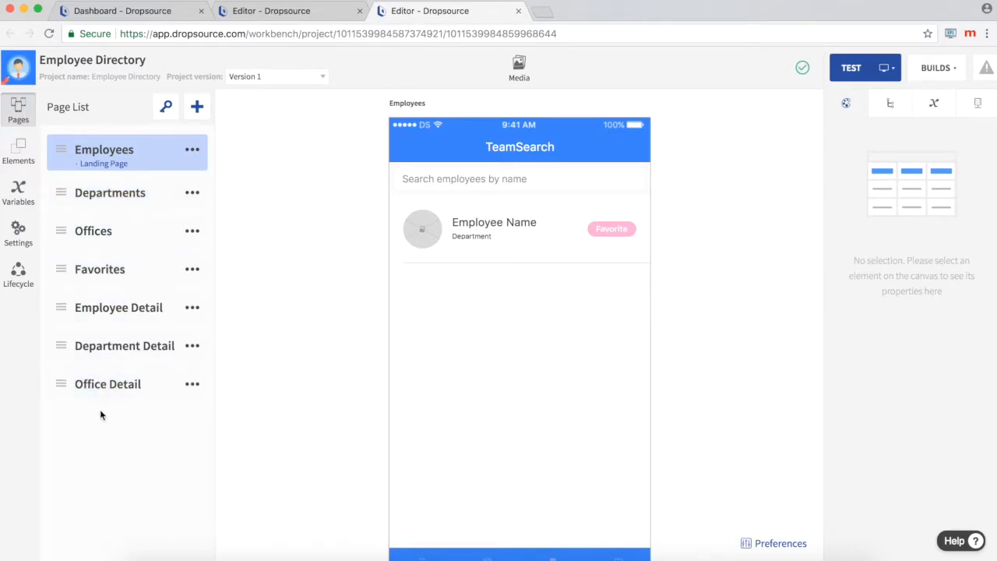
Step: View the Departments and Offices pages on the canvas and return to the Employees page
{"action": "left_click", "coordinate": [127, 197]}
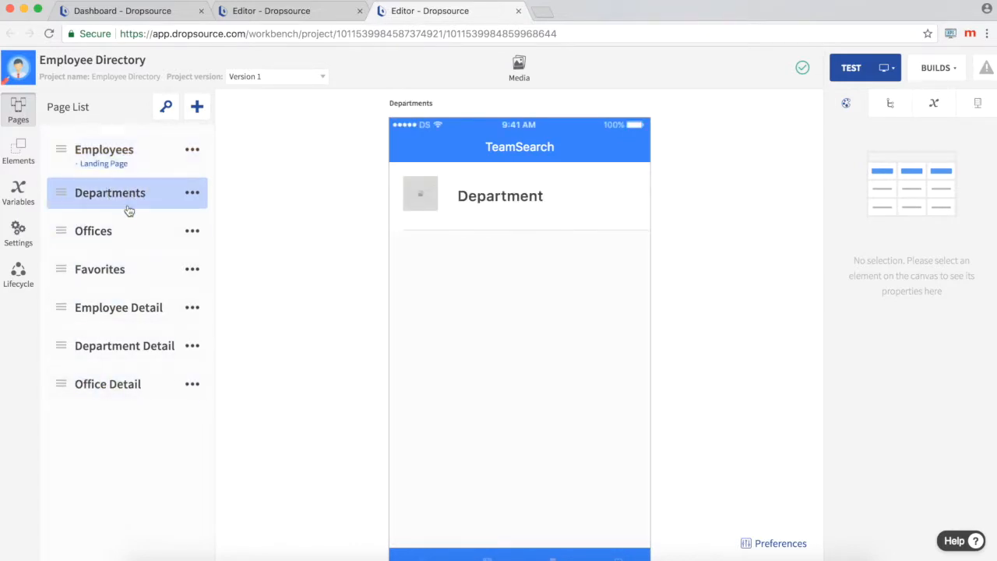
{"action": "left_click", "coordinate": [127, 230]}
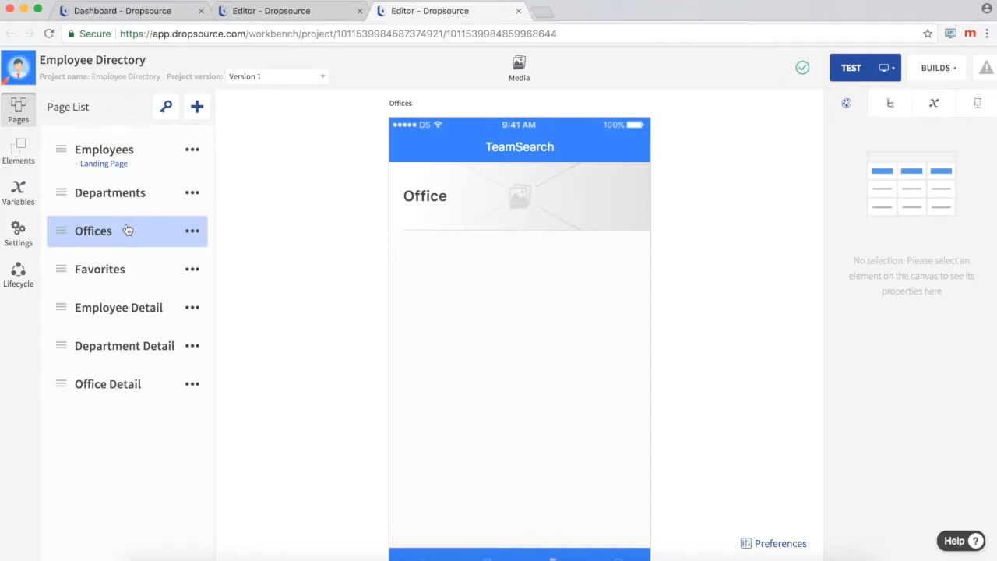
{"action": "left_click", "coordinate": [145, 149]}
Step: Show the available elements and review the style properties of the Employee Image on the Employees page
{"action": "left_click", "coordinate": [18, 156]}
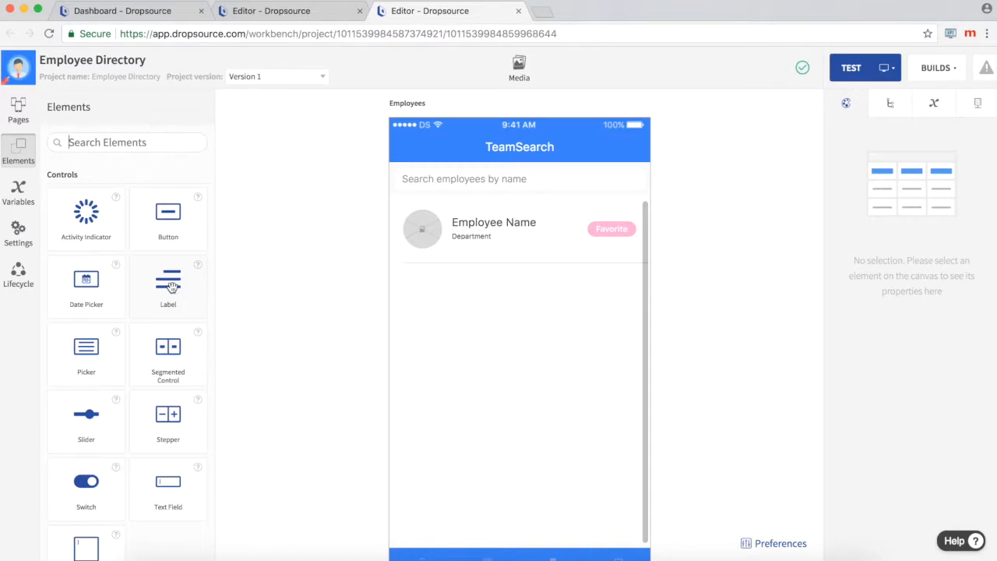
{"action": "left_click", "coordinate": [426, 236]}
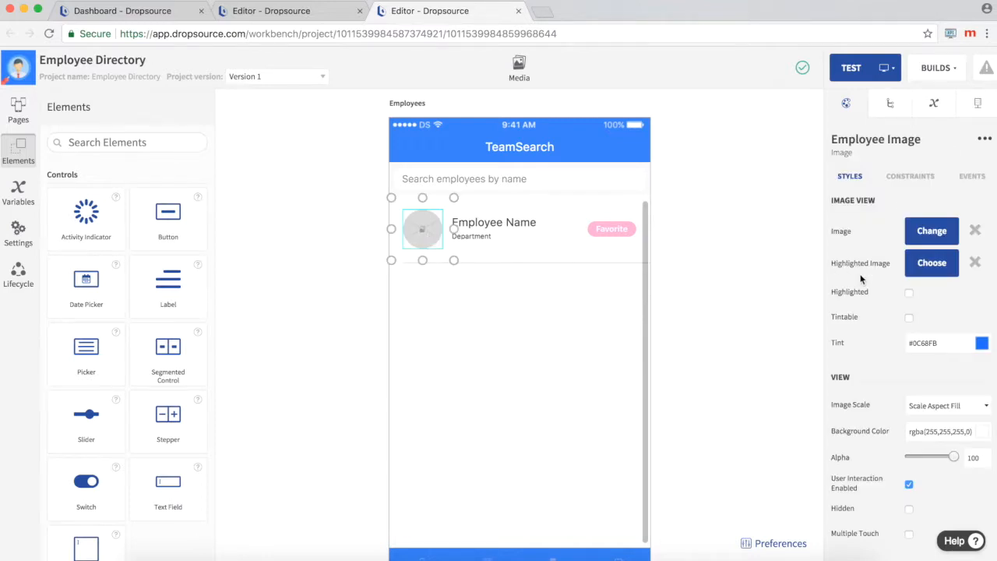
{"action": "scroll", "coordinate": [861, 278], "scroll_direction": "down", "scroll_amount": 3}
{"action": "scroll", "coordinate": [860, 278], "scroll_direction": "up", "scroll_amount": 3}
Step: Review the Go to Page action in the Employee Cell's Cell Tapped event and close the event dialog
{"action": "left_click", "coordinate": [613, 246]}
{"action": "left_click", "coordinate": [971, 176]}
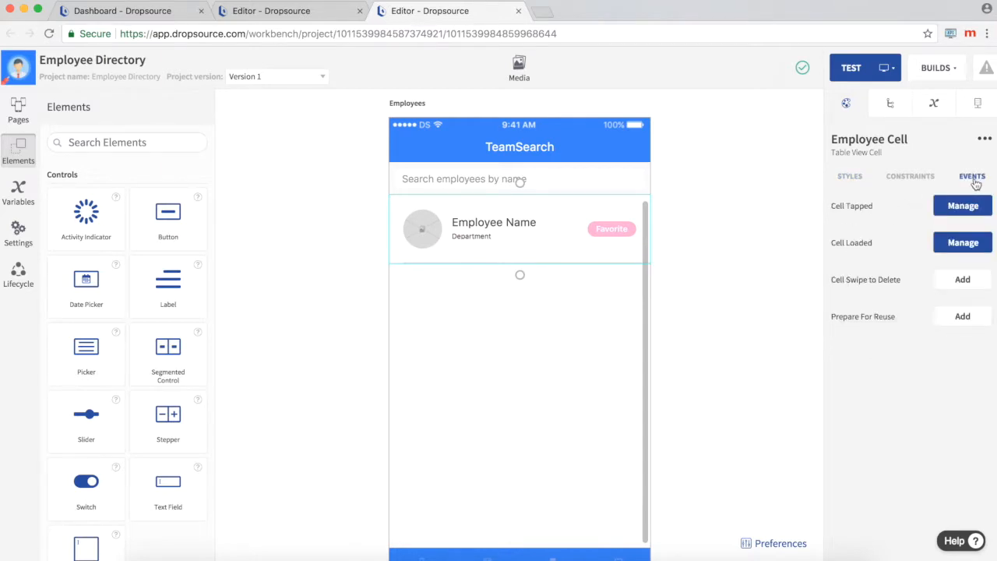
{"action": "left_click", "coordinate": [987, 206]}
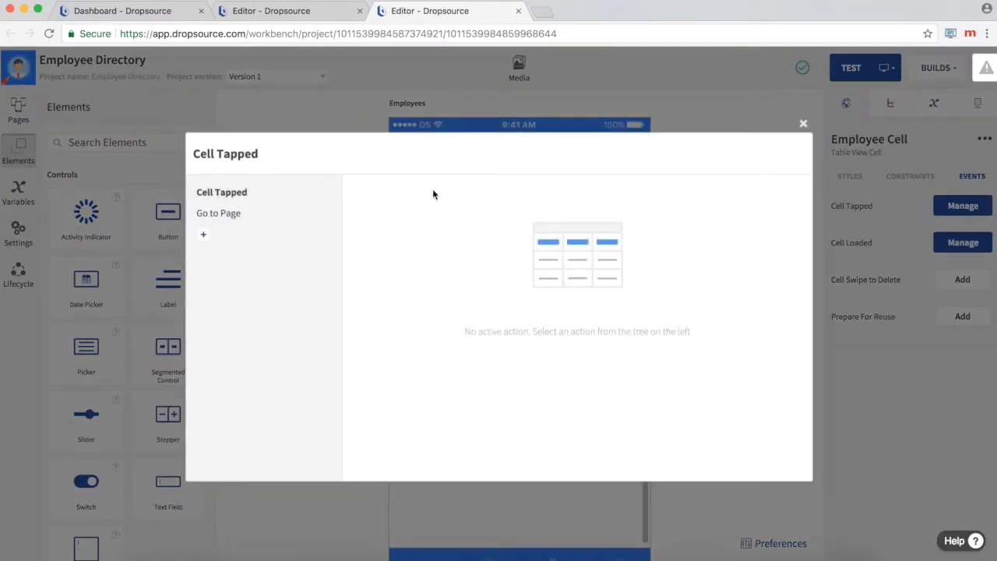
{"action": "left_click", "coordinate": [231, 222]}
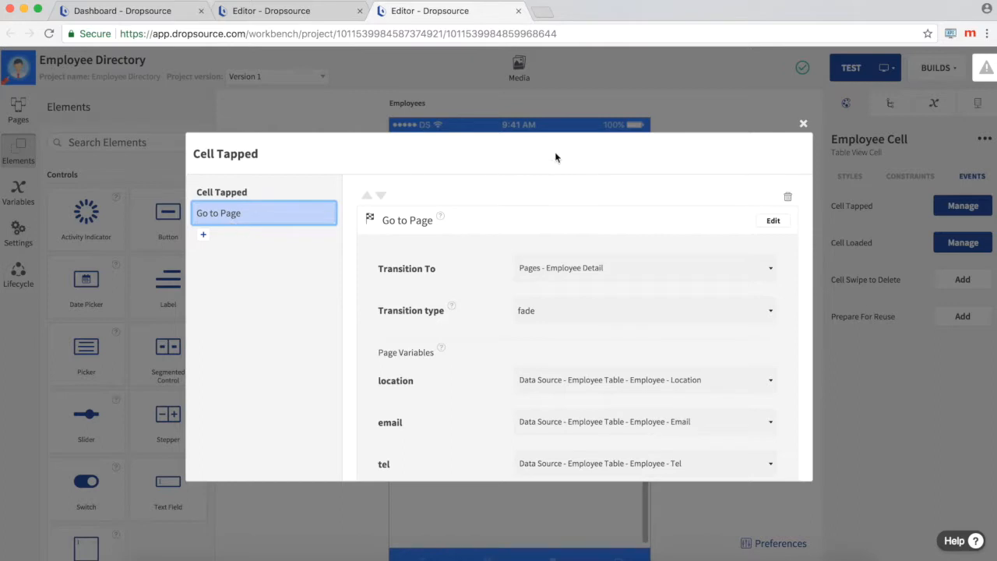
{"action": "left_click", "coordinate": [802, 124]}
Step: Select the Employees page in the element tree and display its properties
{"action": "left_click", "coordinate": [878, 113]}
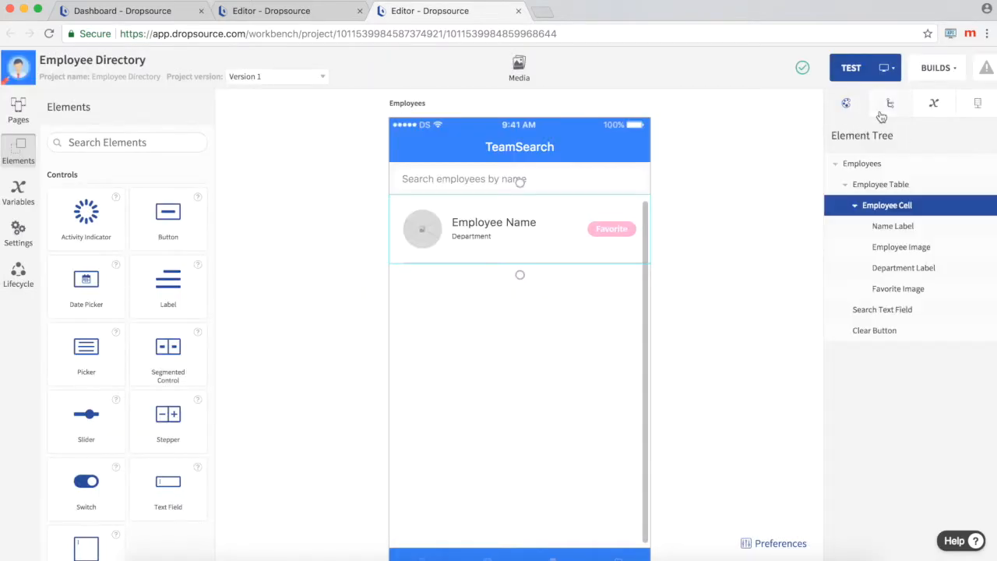
{"action": "left_click", "coordinate": [876, 165]}
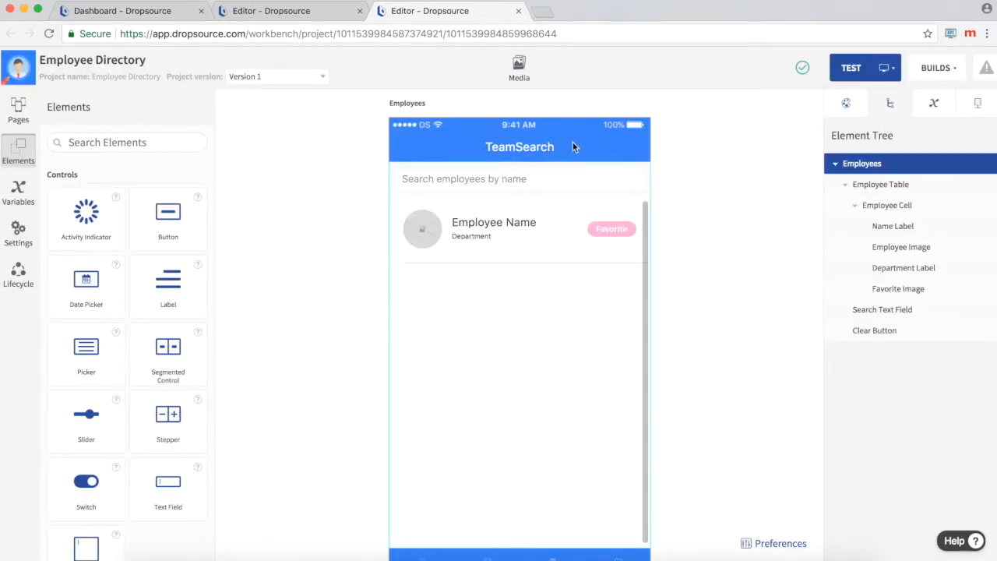
{"action": "left_click", "coordinate": [846, 104]}
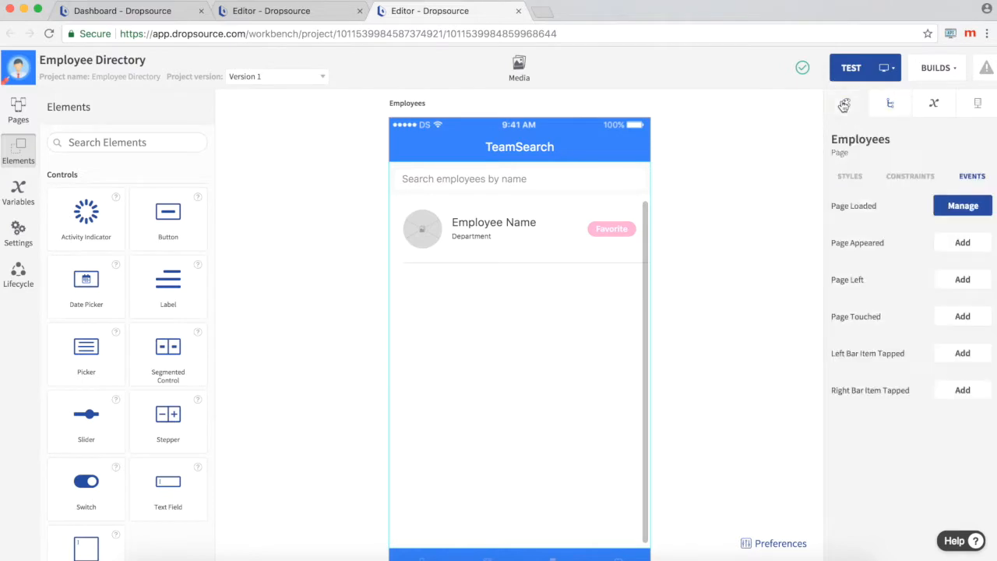
Step: Review the style properties of the Employees page, including its view, status bar and navigation item settings
{"action": "left_click", "coordinate": [848, 176]}
{"action": "scroll", "coordinate": [862, 328], "scroll_direction": "down", "scroll_amount": 5}
{"action": "scroll", "coordinate": [862, 328], "scroll_direction": "up", "scroll_amount": 5}
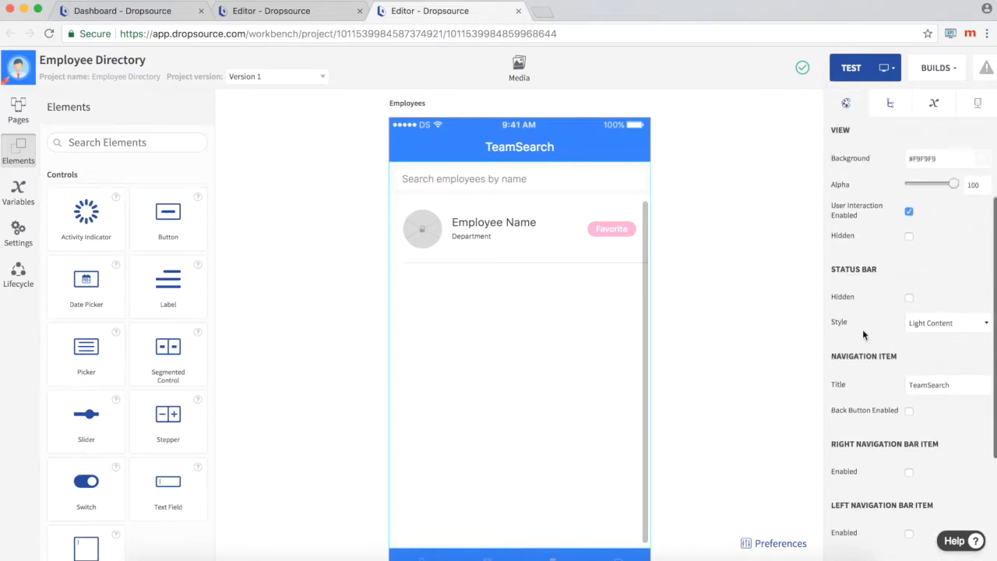
Step: Show the project's page list, view the Departments page and return to the Employees page
{"action": "left_click", "coordinate": [19, 109]}
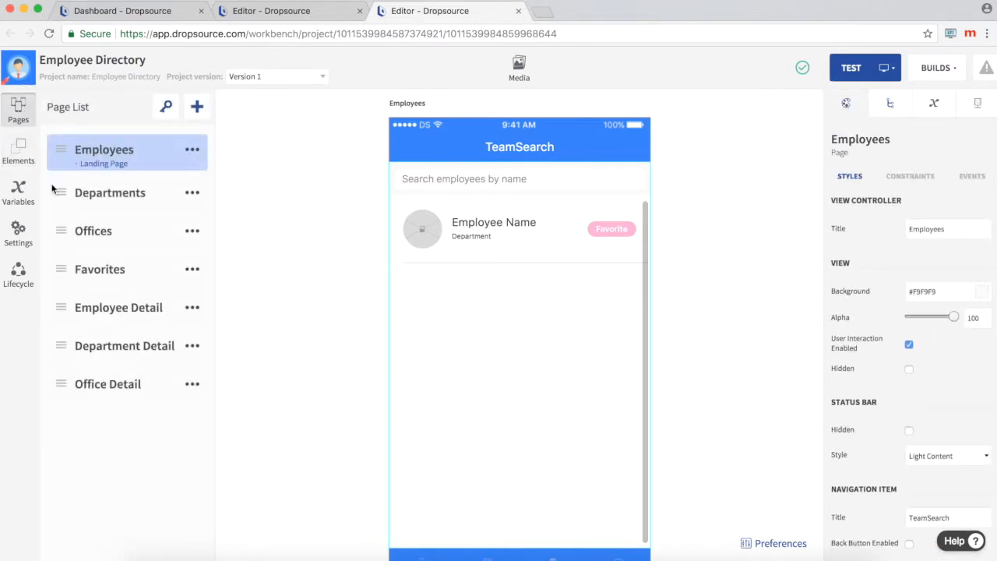
{"action": "left_click", "coordinate": [138, 193]}
{"action": "left_click", "coordinate": [127, 151]}
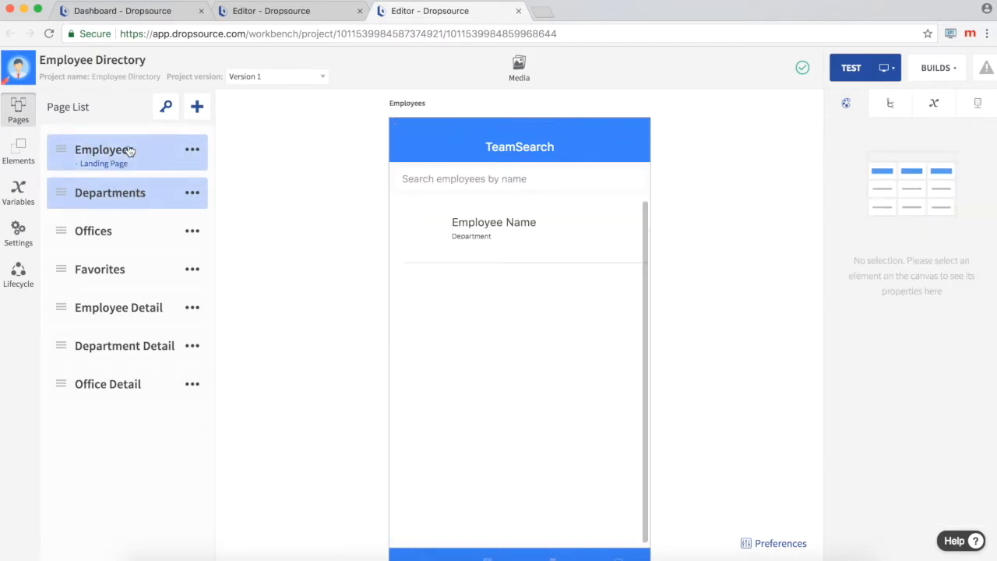
Step: View the Employee Detail page, select it in the element tree and review its properties
{"action": "left_click", "coordinate": [144, 315]}
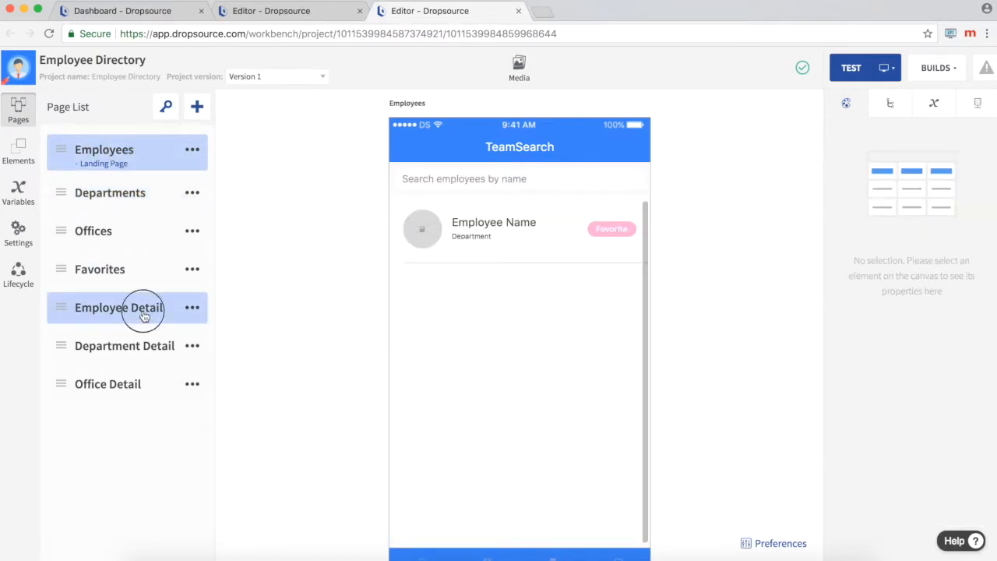
{"action": "left_click", "coordinate": [887, 109]}
{"action": "left_click", "coordinate": [868, 162]}
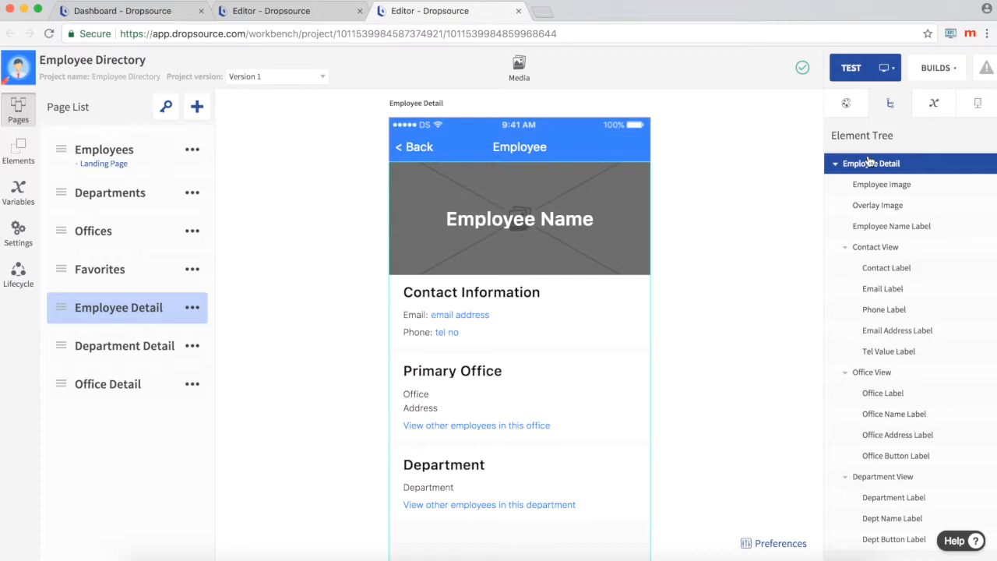
{"action": "left_click", "coordinate": [846, 103]}
{"action": "scroll", "coordinate": [861, 360], "scroll_direction": "down", "scroll_amount": 5}
{"action": "scroll", "coordinate": [862, 359], "scroll_direction": "up", "scroll_amount": 5}
Step: Return to the Employees page and display the style properties of its Tab Bar
{"action": "left_click", "coordinate": [122, 141]}
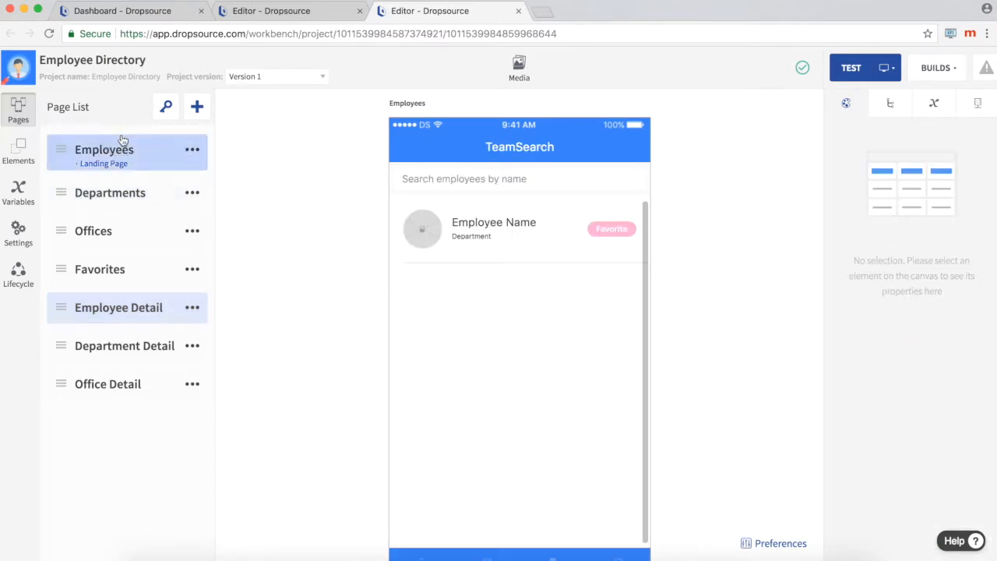
{"action": "scroll", "coordinate": [688, 283], "scroll_direction": "down", "scroll_amount": 2}
{"action": "left_click", "coordinate": [568, 509]}
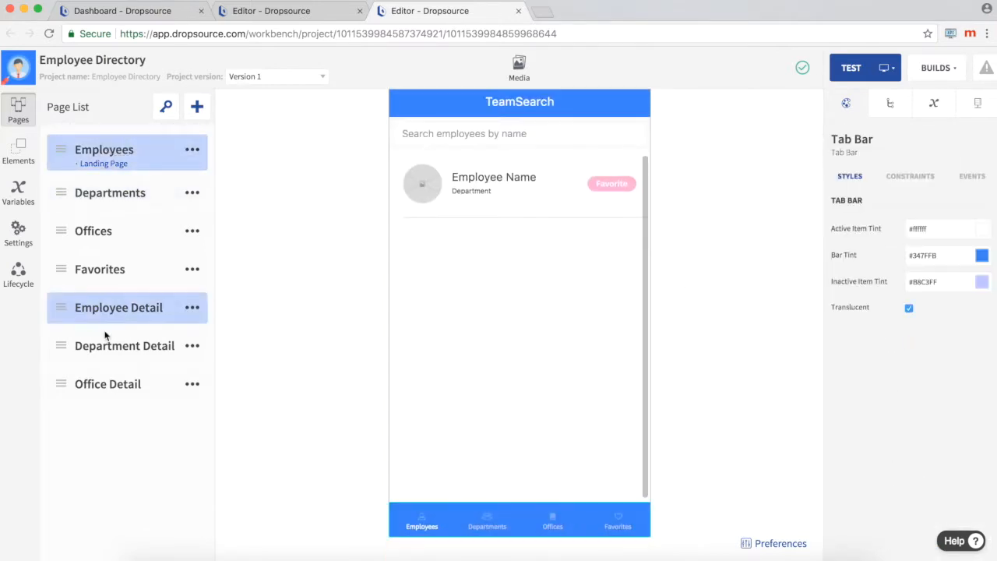
Step: View the API requests on the Department Detail page and check the options of the Employee Directory API
{"action": "left_click", "coordinate": [104, 348]}
{"action": "left_click", "coordinate": [981, 104]}
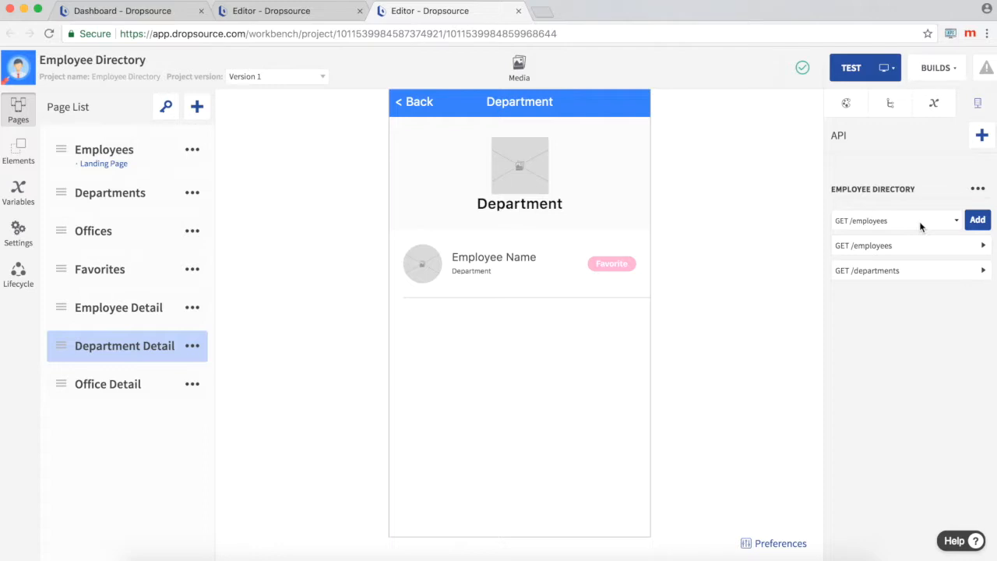
{"action": "left_click", "coordinate": [977, 188]}
{"action": "left_click", "coordinate": [958, 161]}
Step: Inspect the element binding of the search query parameter in the Employees page's GET /employees request
{"action": "left_click", "coordinate": [154, 160]}
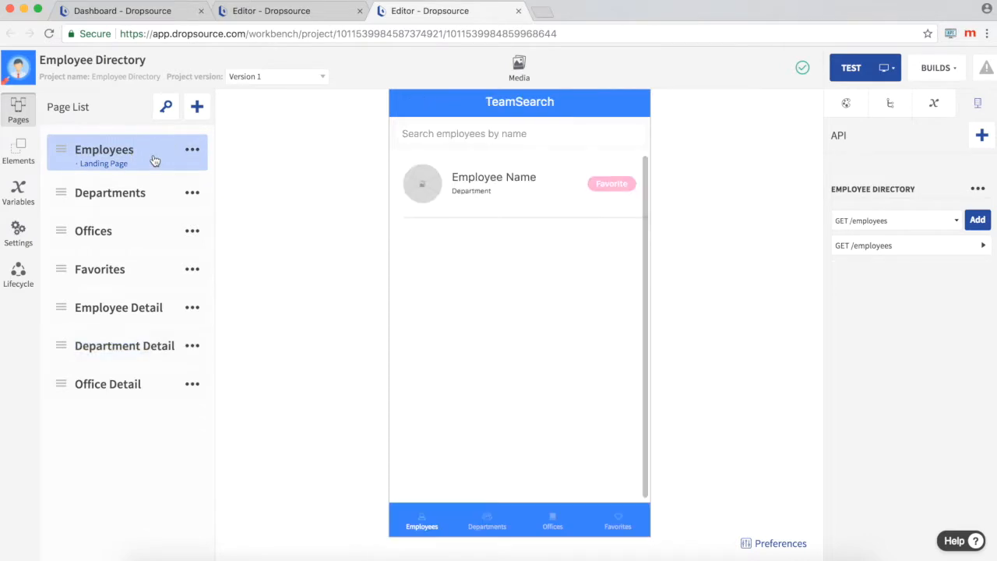
{"action": "left_click", "coordinate": [960, 247]}
{"action": "left_click", "coordinate": [939, 212]}
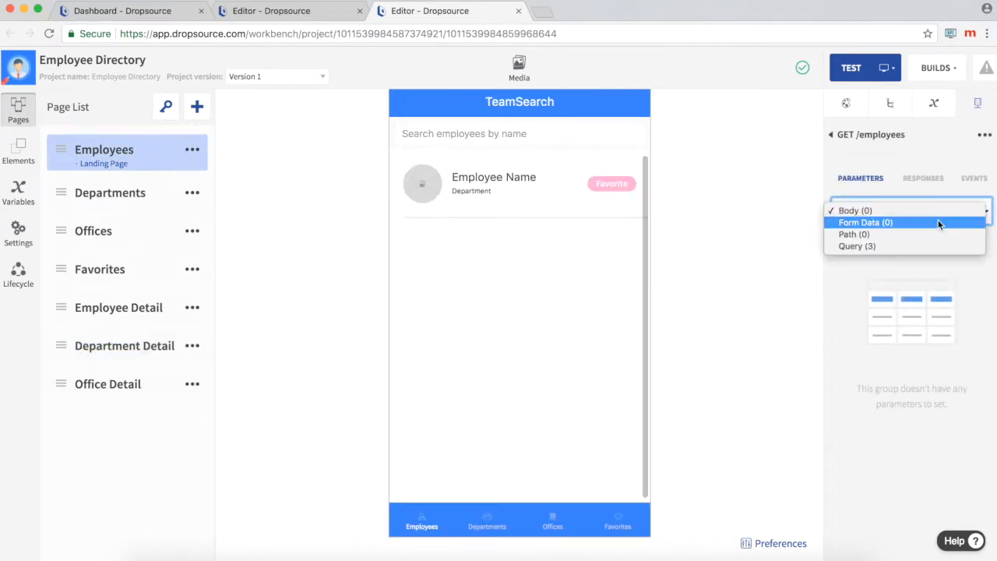
{"action": "left_click", "coordinate": [933, 246]}
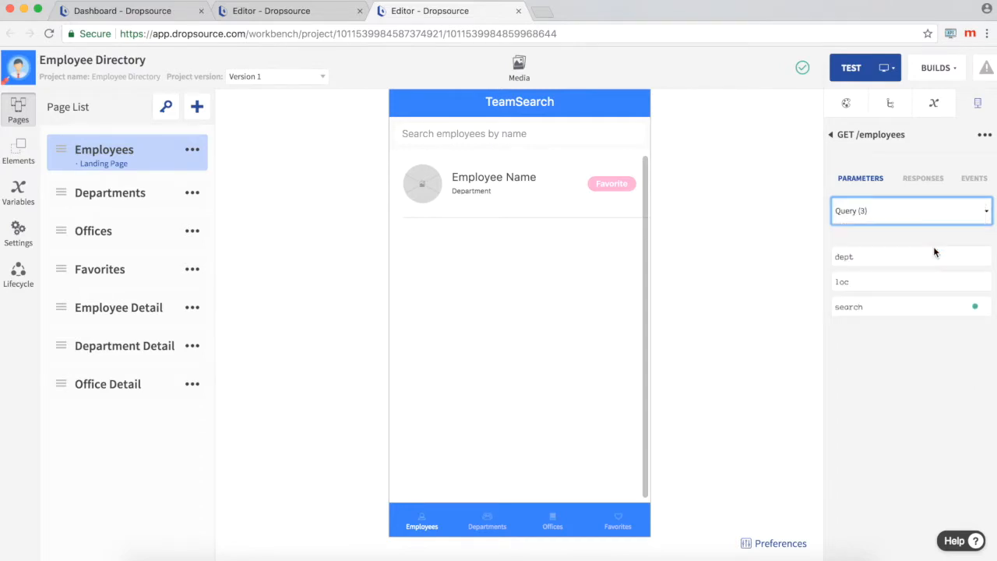
{"action": "left_click", "coordinate": [905, 307]}
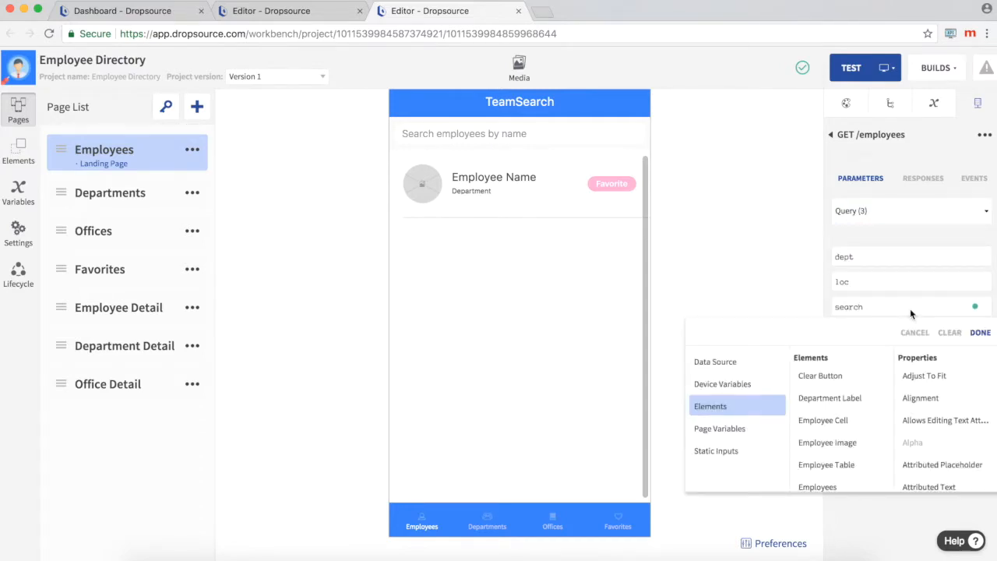
{"action": "scroll", "coordinate": [834, 389], "scroll_direction": "down", "scroll_amount": 3}
{"action": "scroll", "coordinate": [943, 435], "scroll_direction": "down", "scroll_amount": 10}
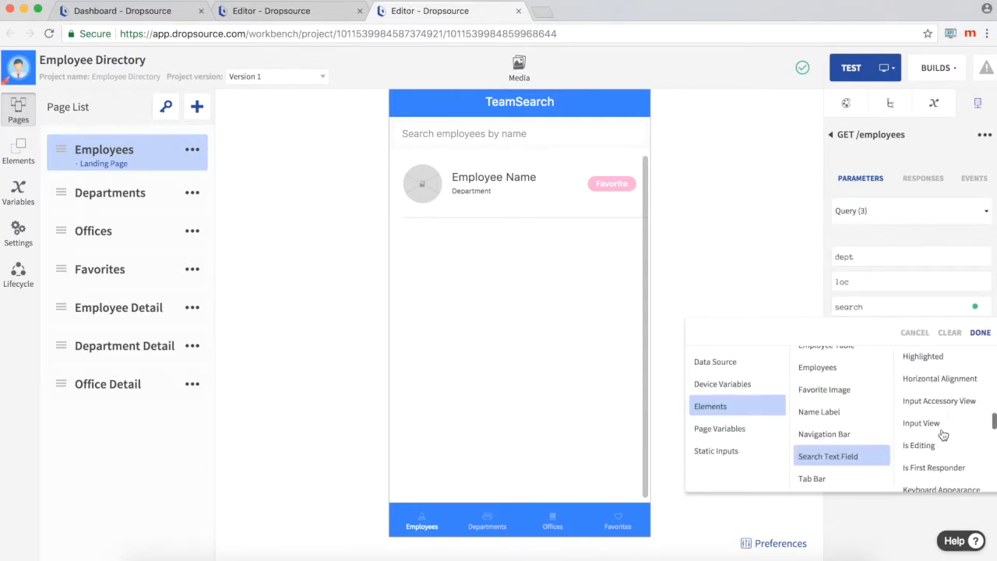
{"action": "left_click", "coordinate": [944, 370]}
Step: Inspect the element bindings of Data Source and department in the 200 response of the GET /employees request
{"action": "left_click", "coordinate": [935, 183]}
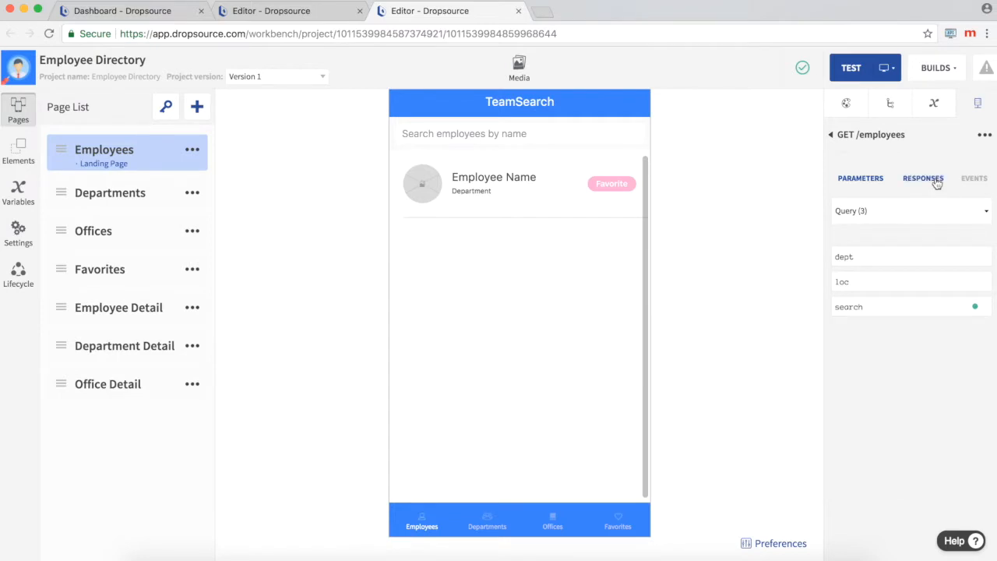
{"action": "left_click", "coordinate": [920, 281]}
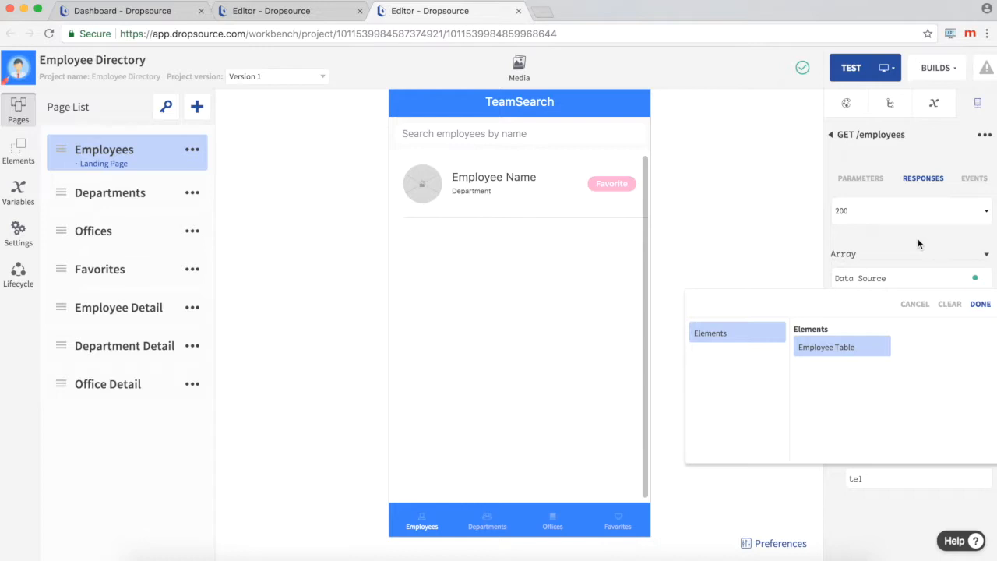
{"action": "left_click", "coordinate": [917, 240]}
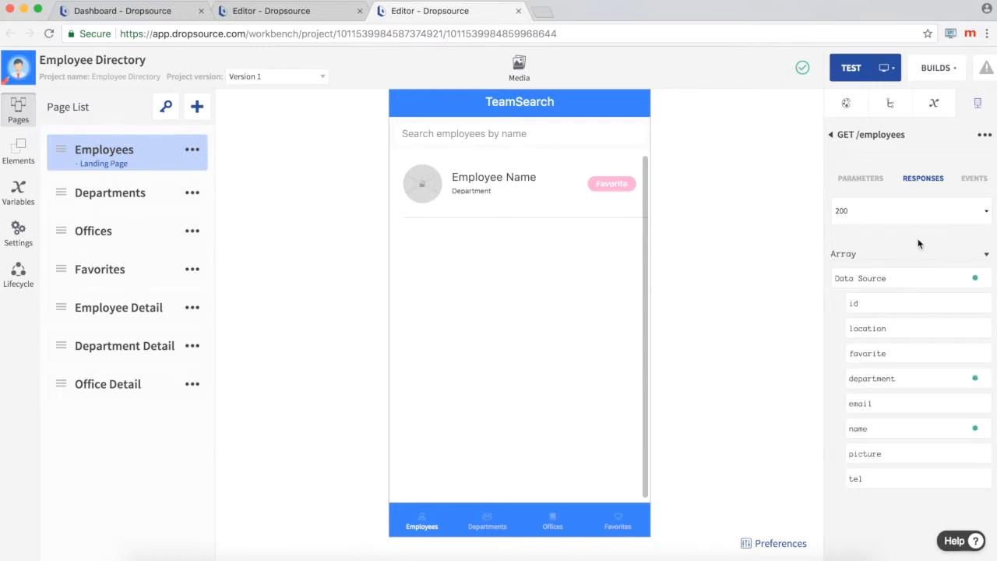
{"action": "left_click", "coordinate": [906, 380]}
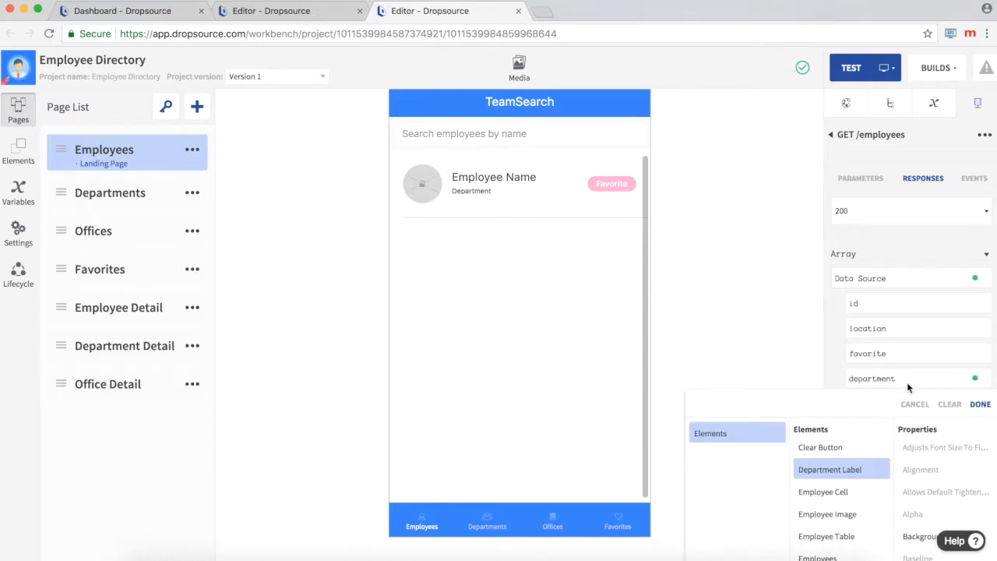
{"action": "scroll", "coordinate": [929, 460], "scroll_direction": "down", "scroll_amount": 3}
{"action": "scroll", "coordinate": [929, 460], "scroll_direction": "down", "scroll_amount": 3}
{"action": "left_click", "coordinate": [927, 520]}
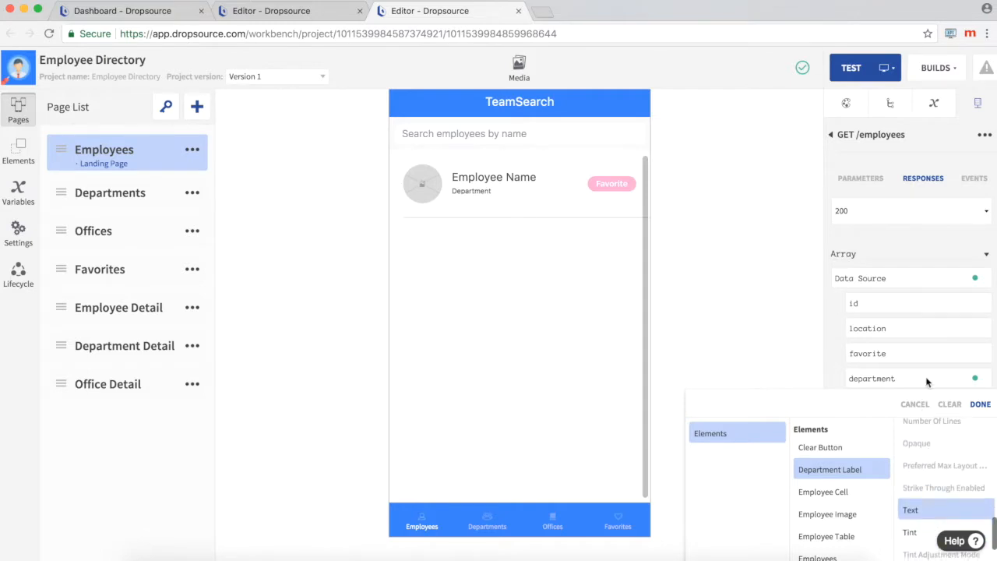
{"action": "left_click", "coordinate": [946, 237]}
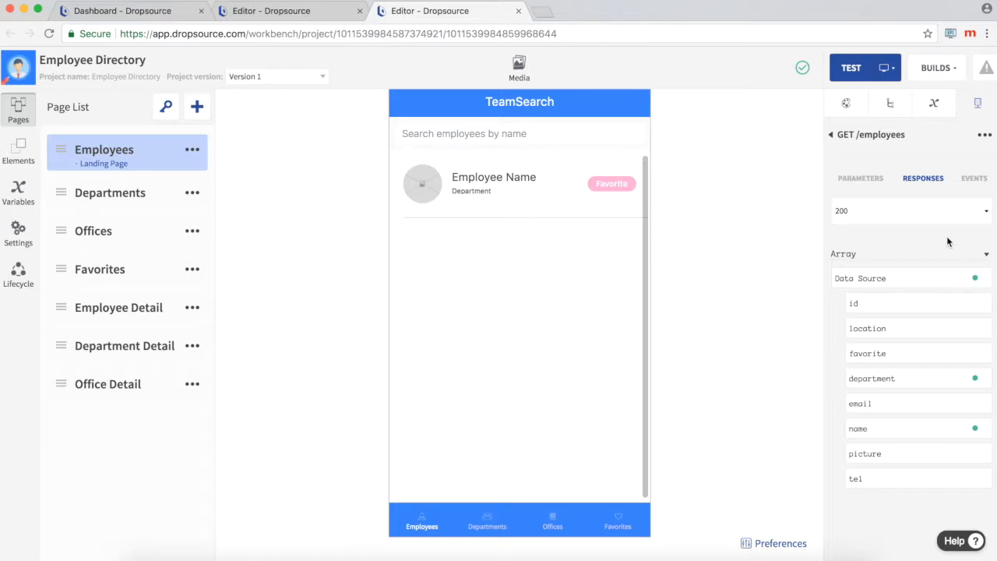
Step: Display the page variables of the Department Detail page
{"action": "left_click", "coordinate": [143, 348]}
{"action": "left_click", "coordinate": [934, 106]}
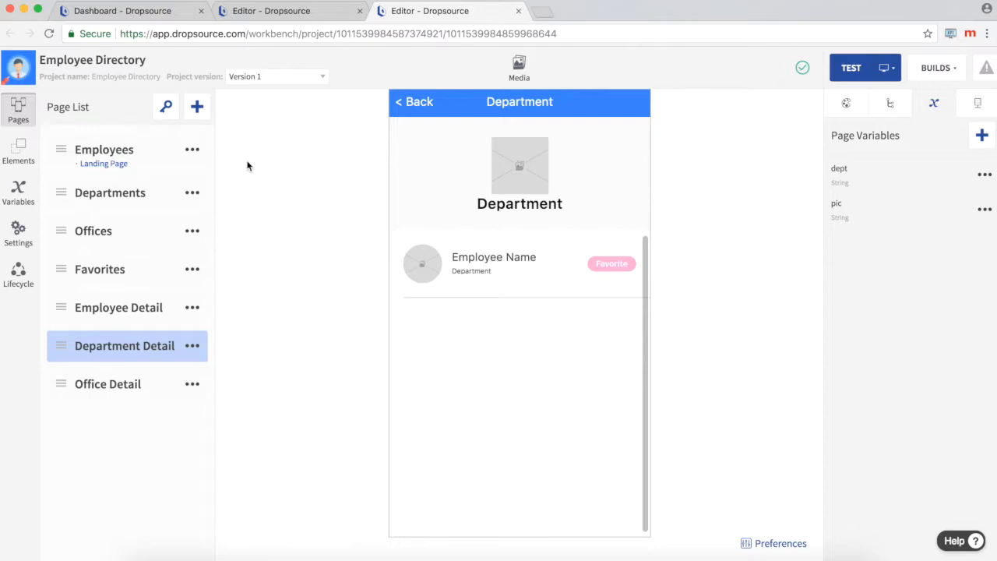
Step: Review the Go to Page action in the Department Cell's Cell Tapped event on the Departments page, and show the device variables
{"action": "left_click", "coordinate": [118, 200]}
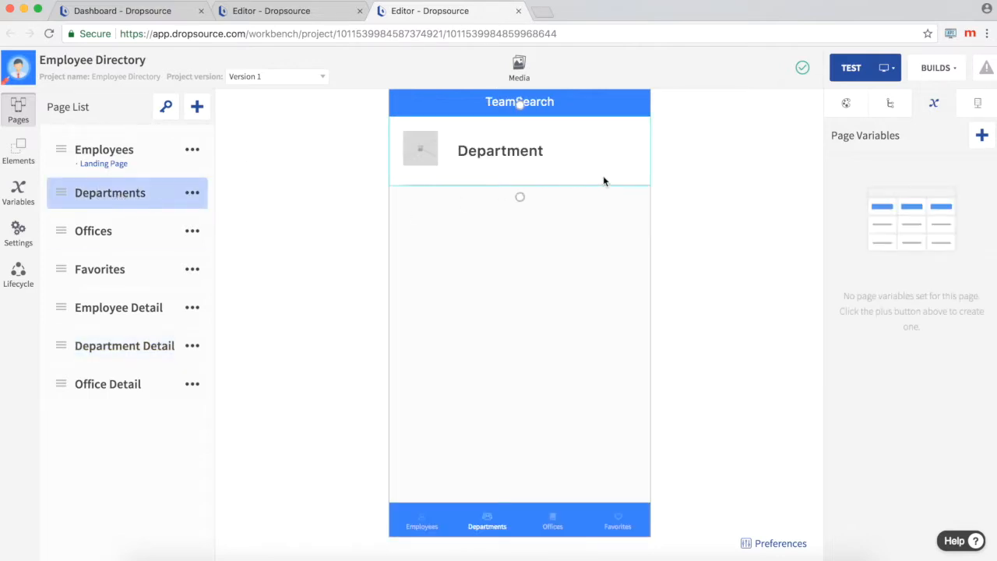
{"action": "left_click", "coordinate": [603, 175]}
{"action": "left_click", "coordinate": [973, 176]}
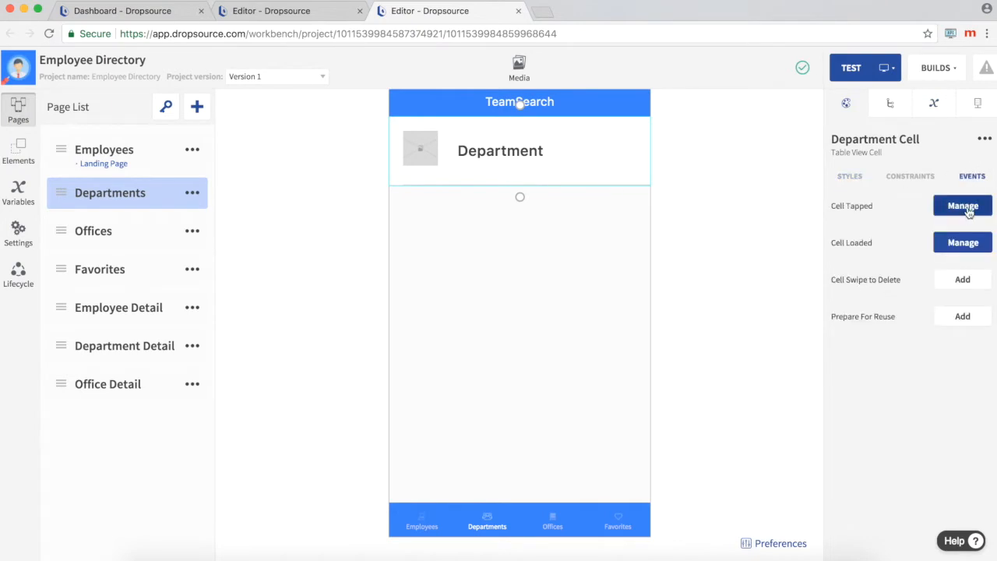
{"action": "left_click", "coordinate": [962, 206]}
{"action": "left_click", "coordinate": [230, 214]}
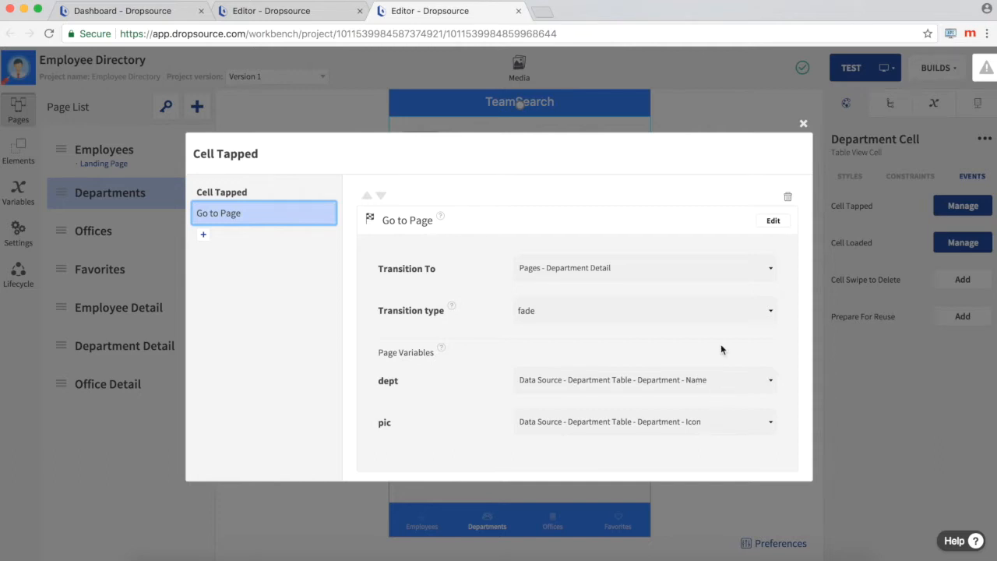
{"action": "left_click", "coordinate": [802, 123]}
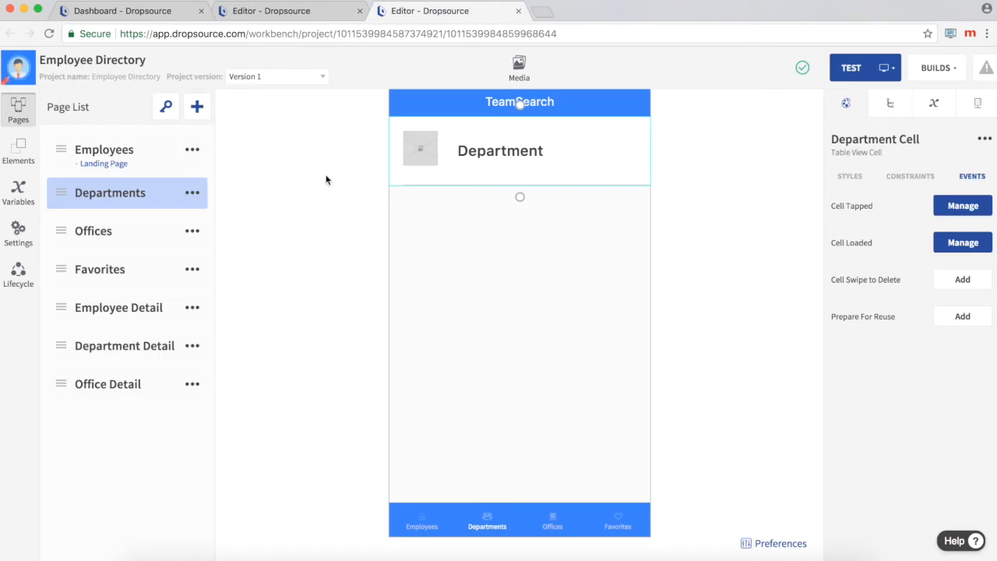
{"action": "left_click", "coordinate": [18, 191]}
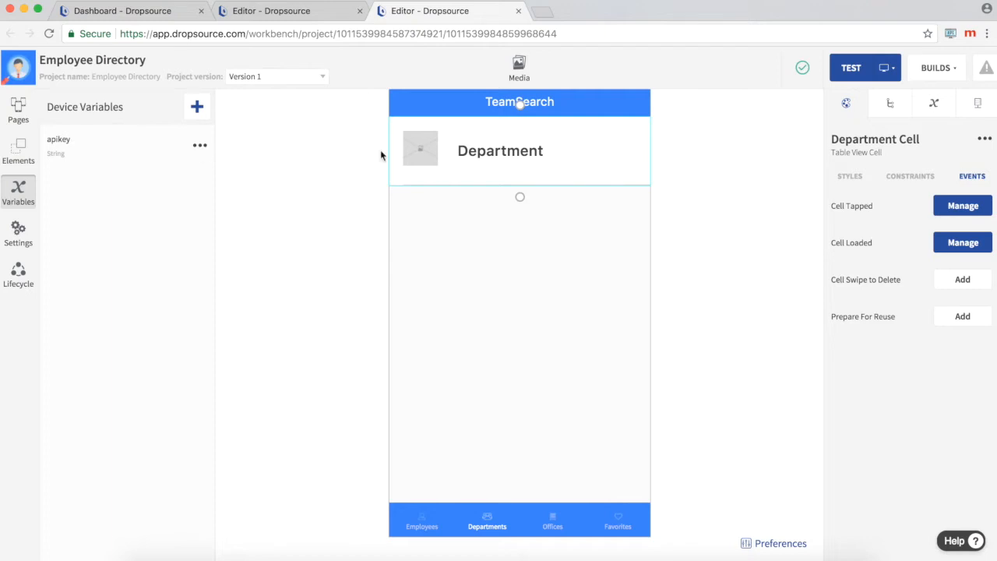
Step: Review the test configuration options and the list of builds, closing each without changes
{"action": "left_click", "coordinate": [886, 70]}
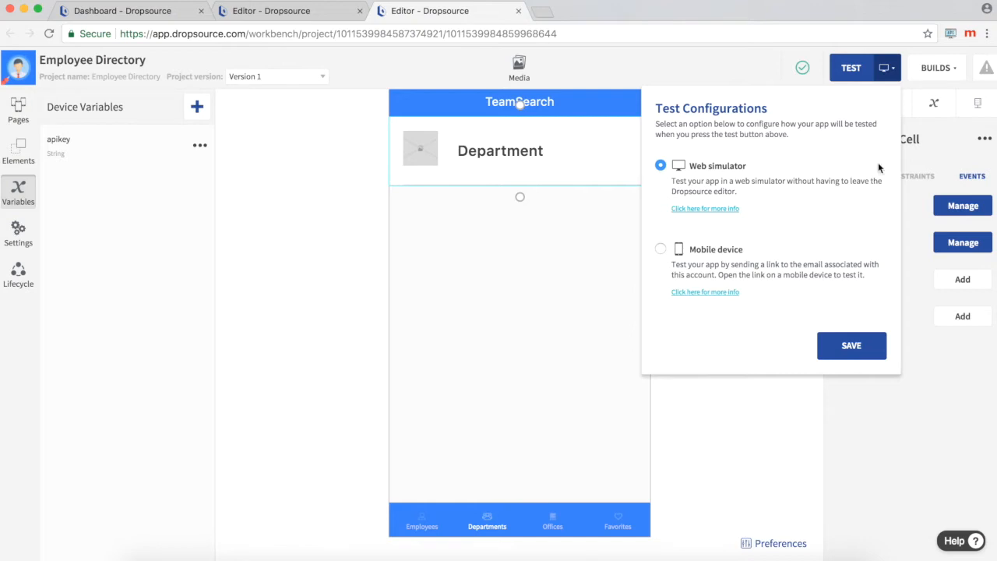
{"action": "left_click", "coordinate": [888, 68]}
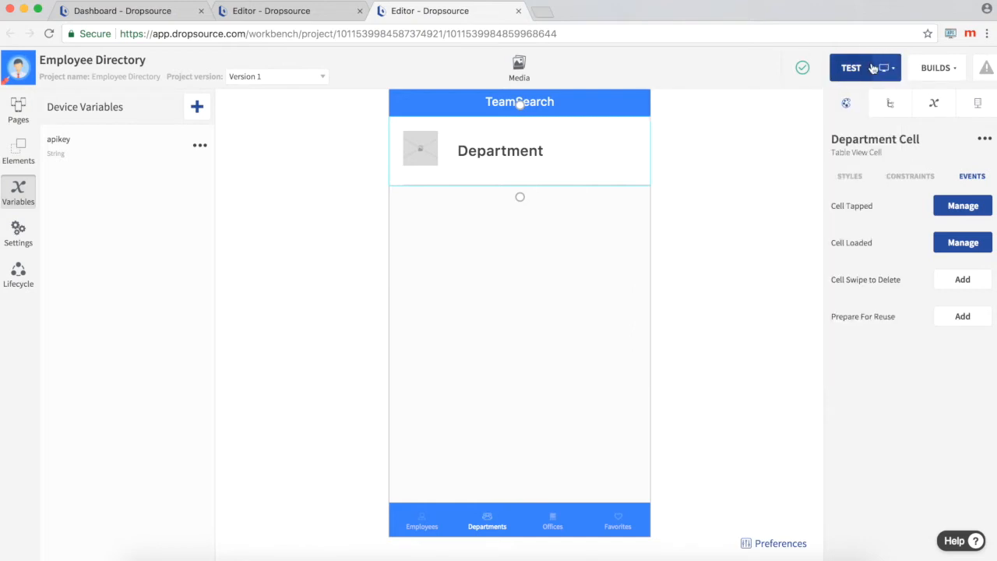
{"action": "left_click", "coordinate": [944, 72]}
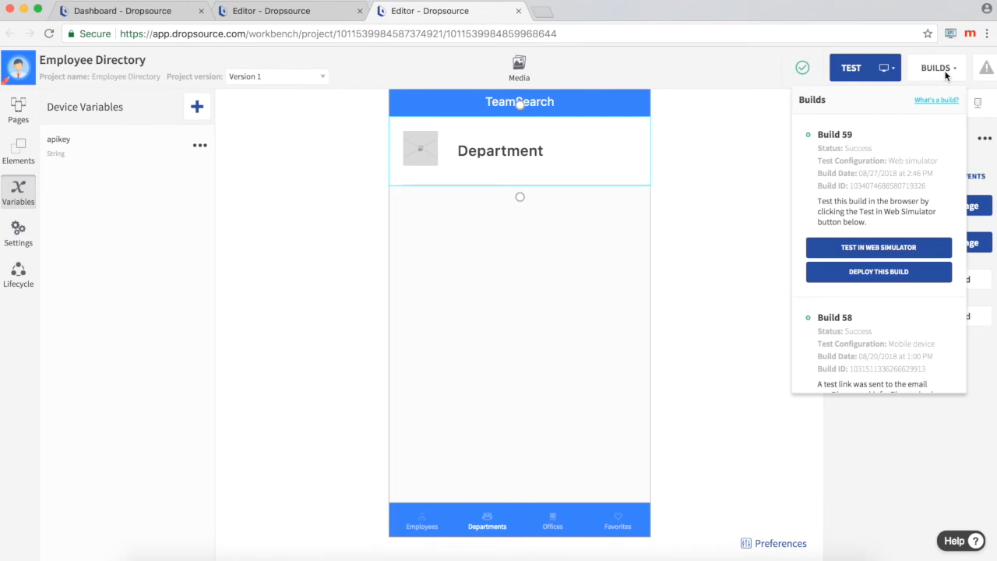
{"action": "left_click", "coordinate": [710, 182]}
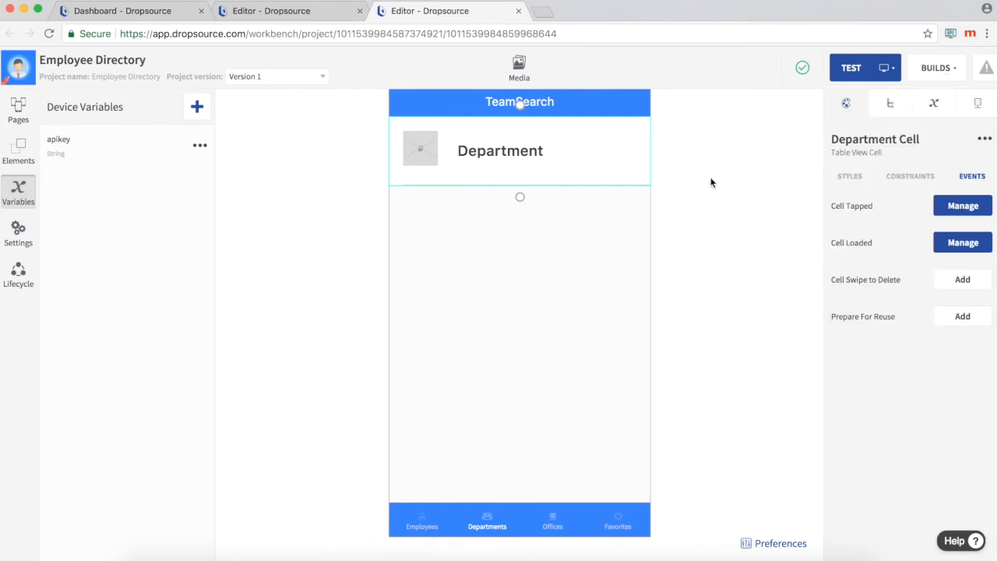